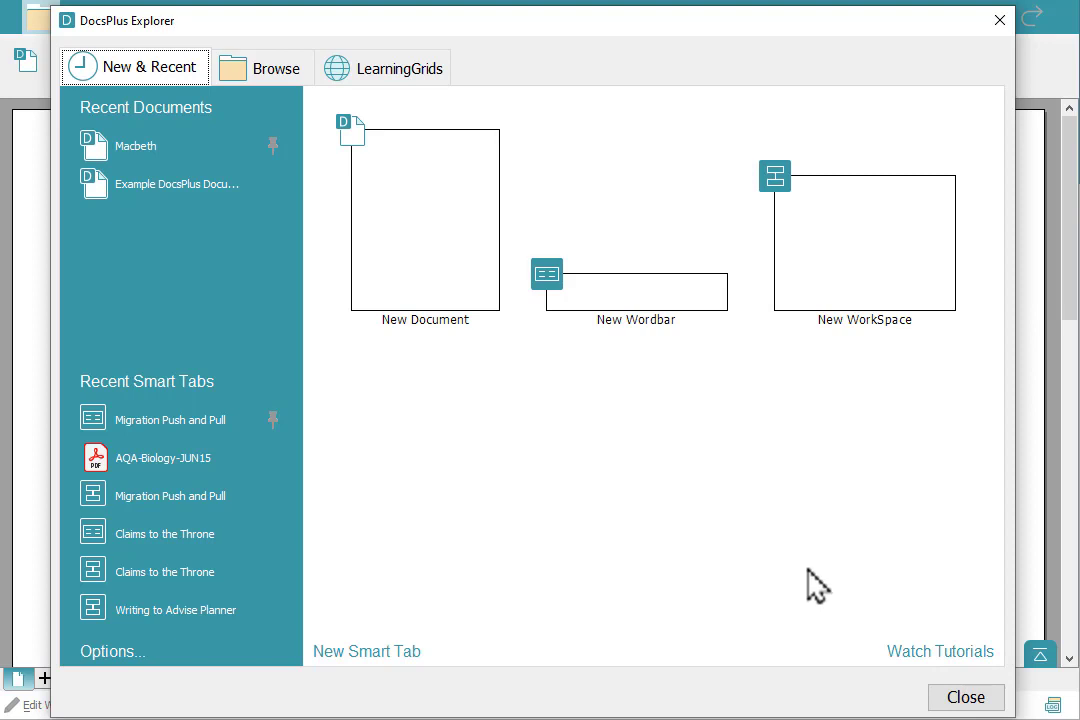
- Create a new document and write an opening sentence that gives the writer's first name and says today's writing is about migration
left_click(437, 264)
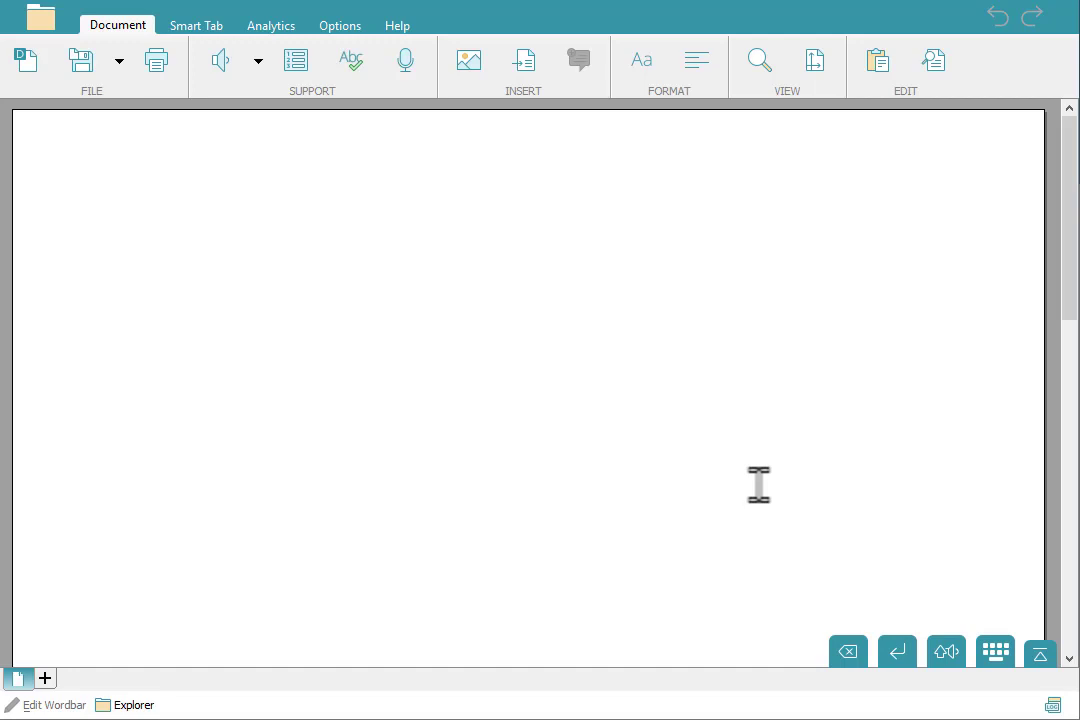
type("My n")
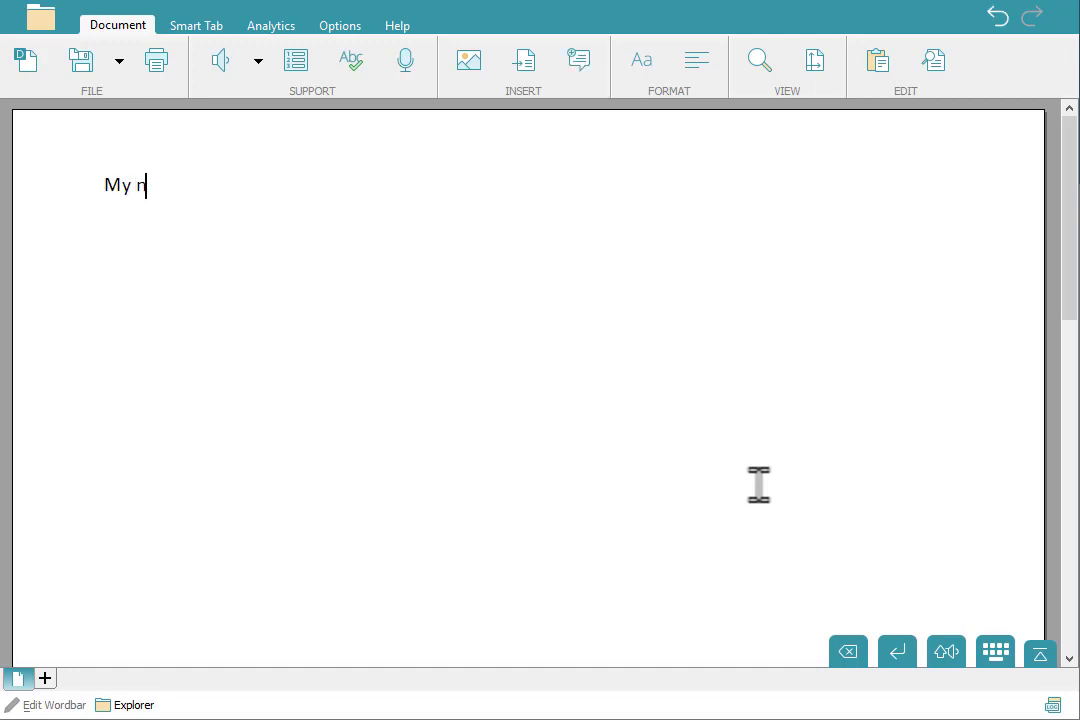
type("ame is Rachle")
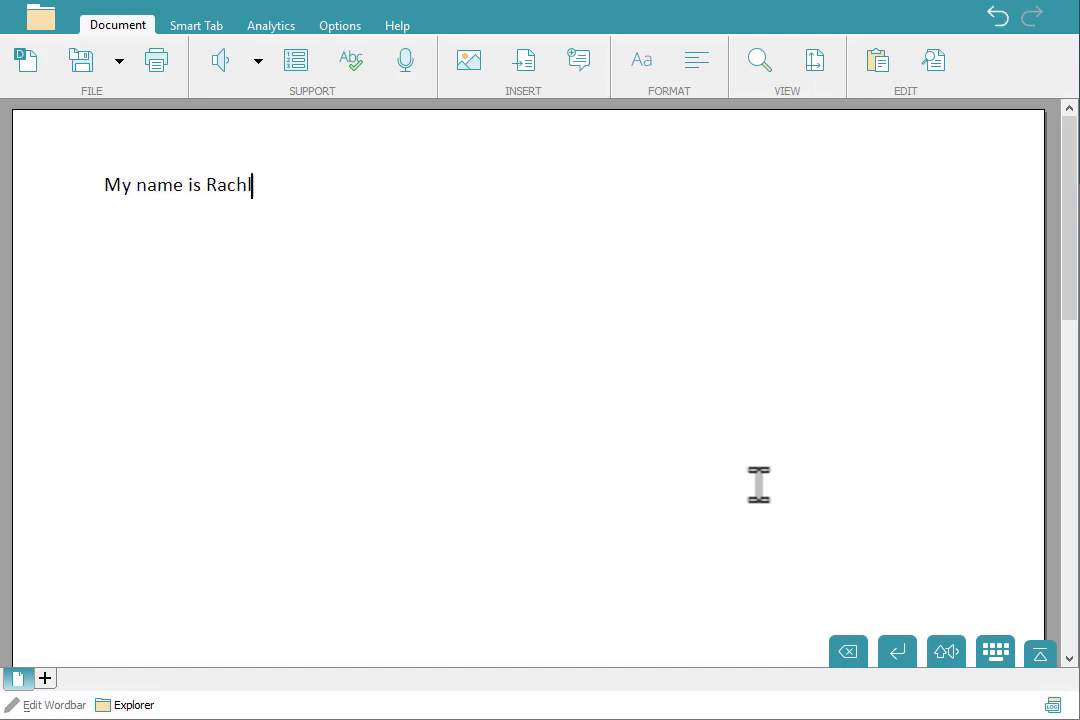
key("BackSpace")
key("BackSpace")
type("el, today ")
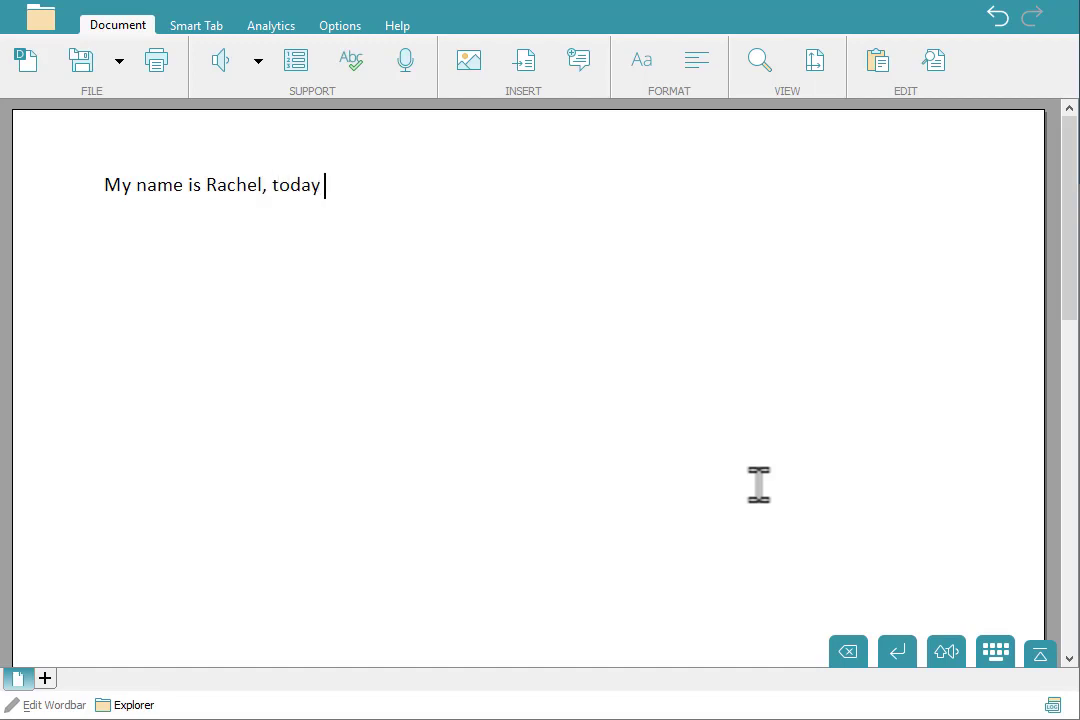
type("I am writing abou")
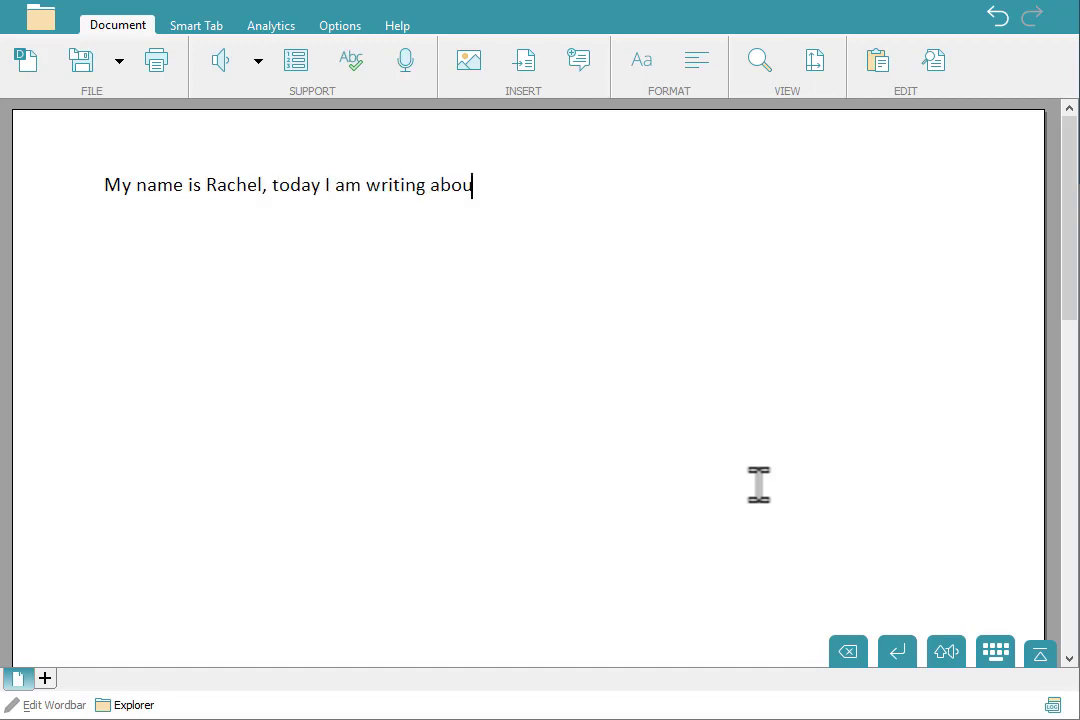
type("t migration")
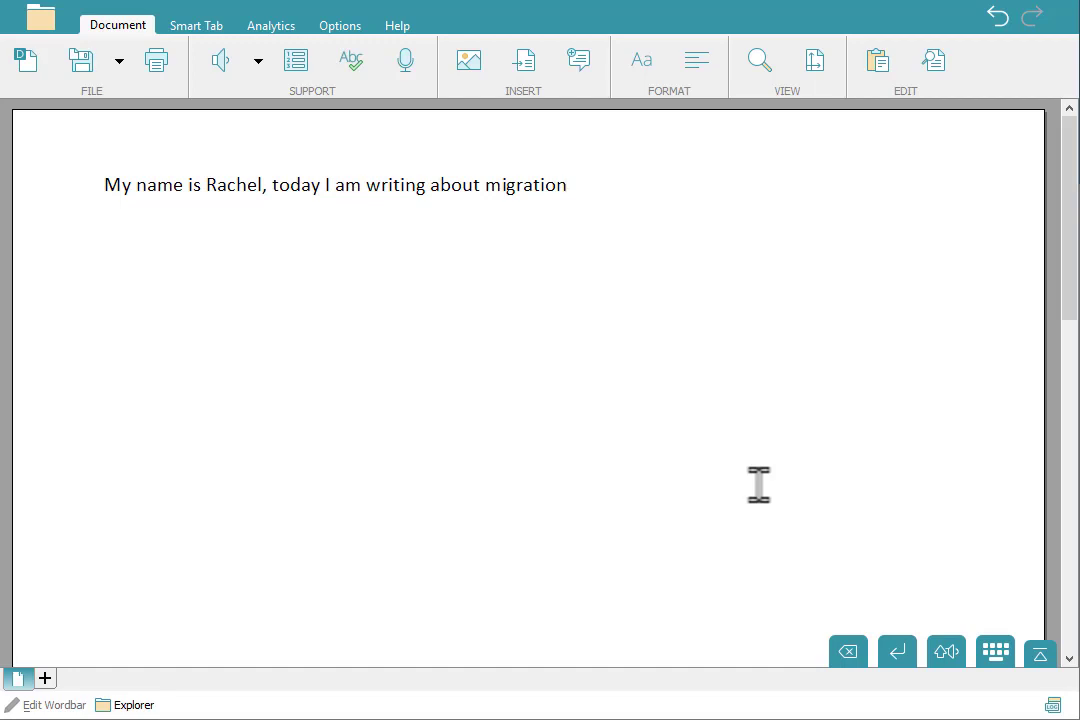
type(".")
key("Return")
- Record a voice note with the sound recorder and insert it beside the opening sentence
left_click(406, 62)
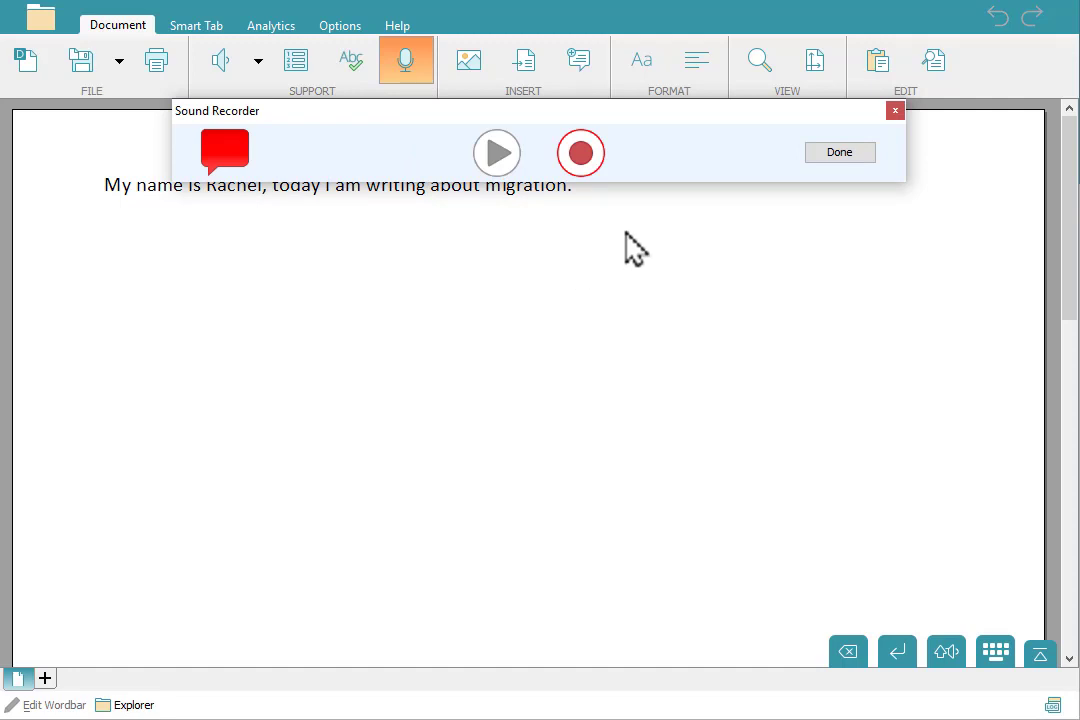
left_click(583, 155)
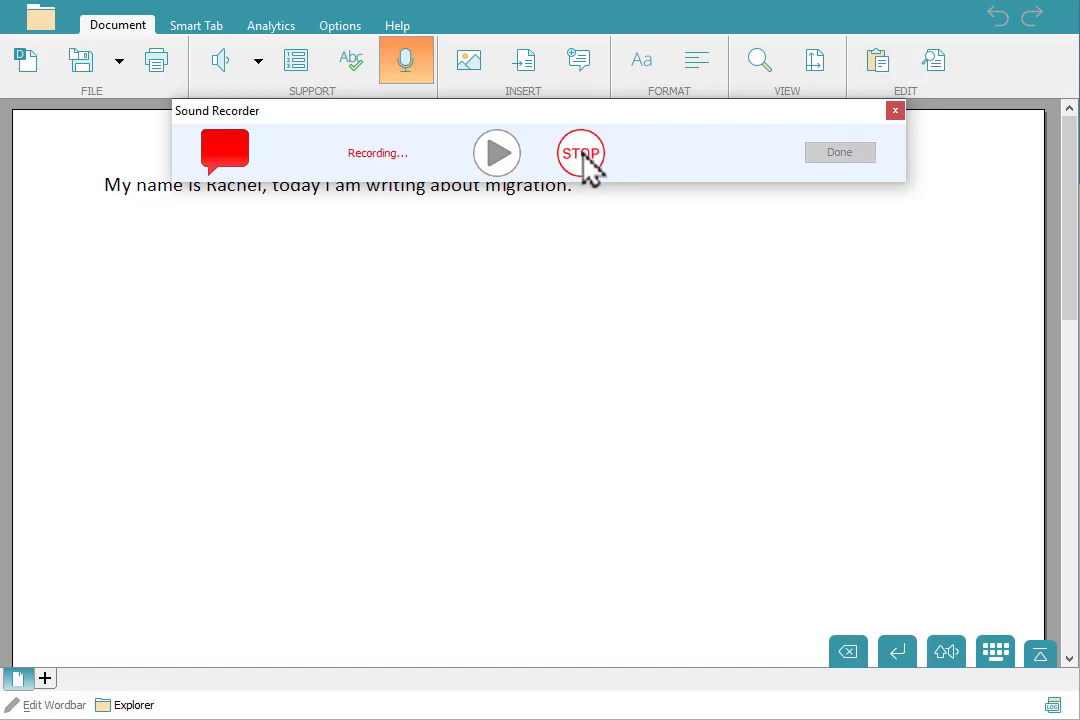
left_click(584, 155)
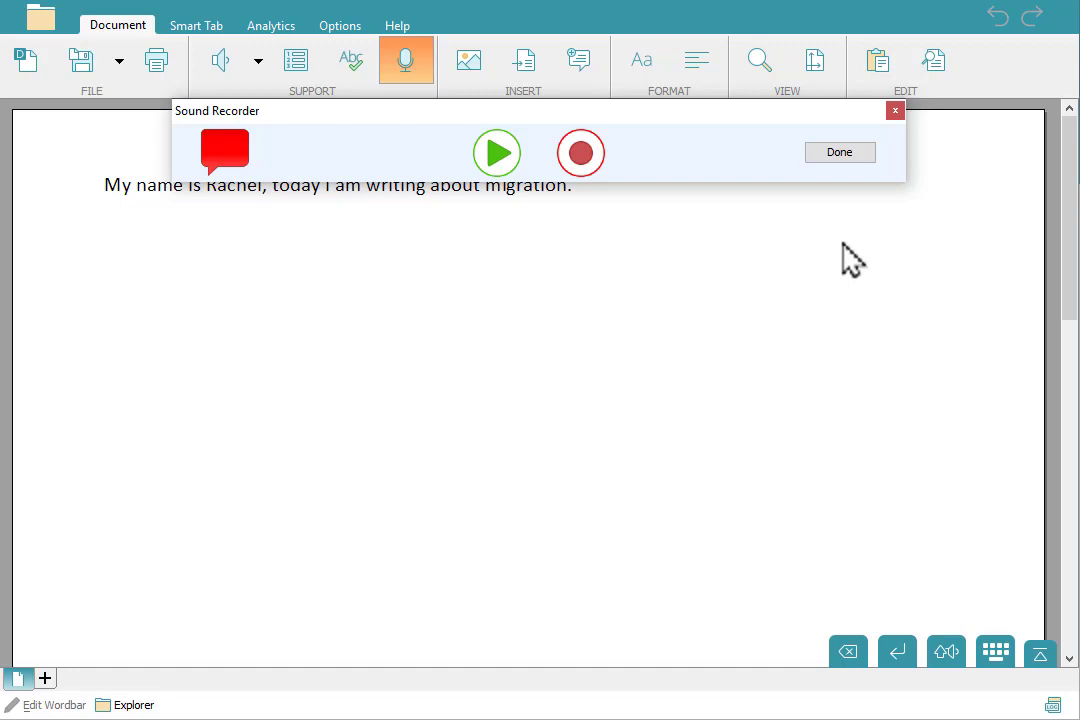
left_click(868, 158)
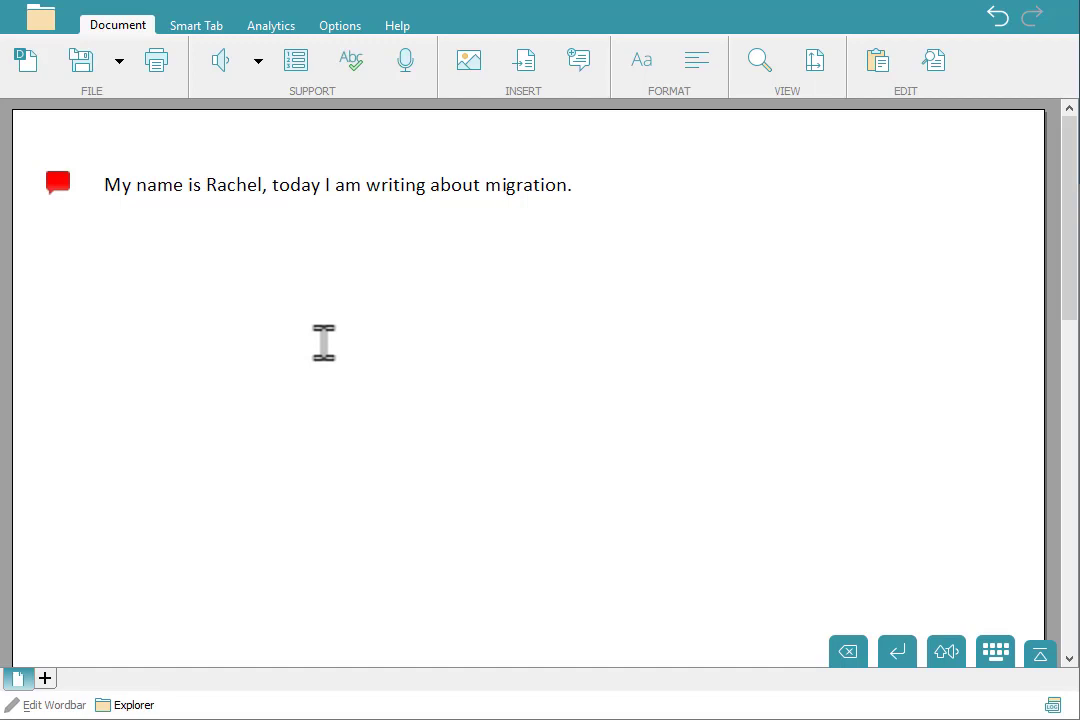
- Write "Migration is the moovement of pepole." and replace "moovement" with the suggested spelling "movement"
type("Migration is the moovement of pepole")
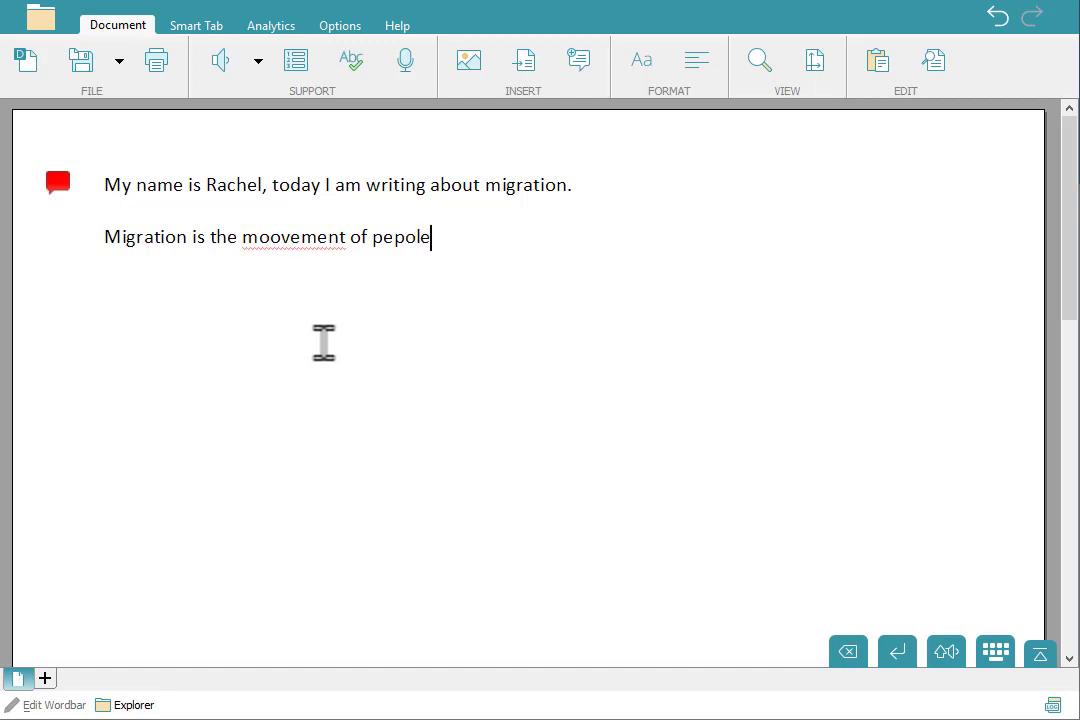
type(".")
left_click(302, 238)
right_click(302, 238)
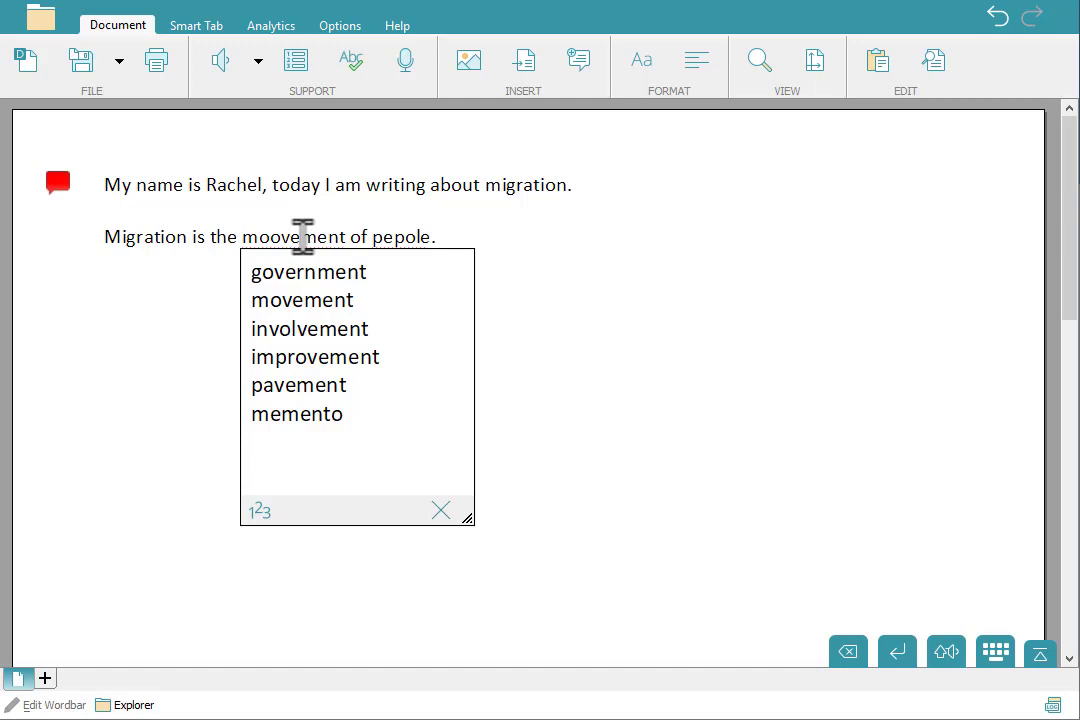
left_click(395, 302)
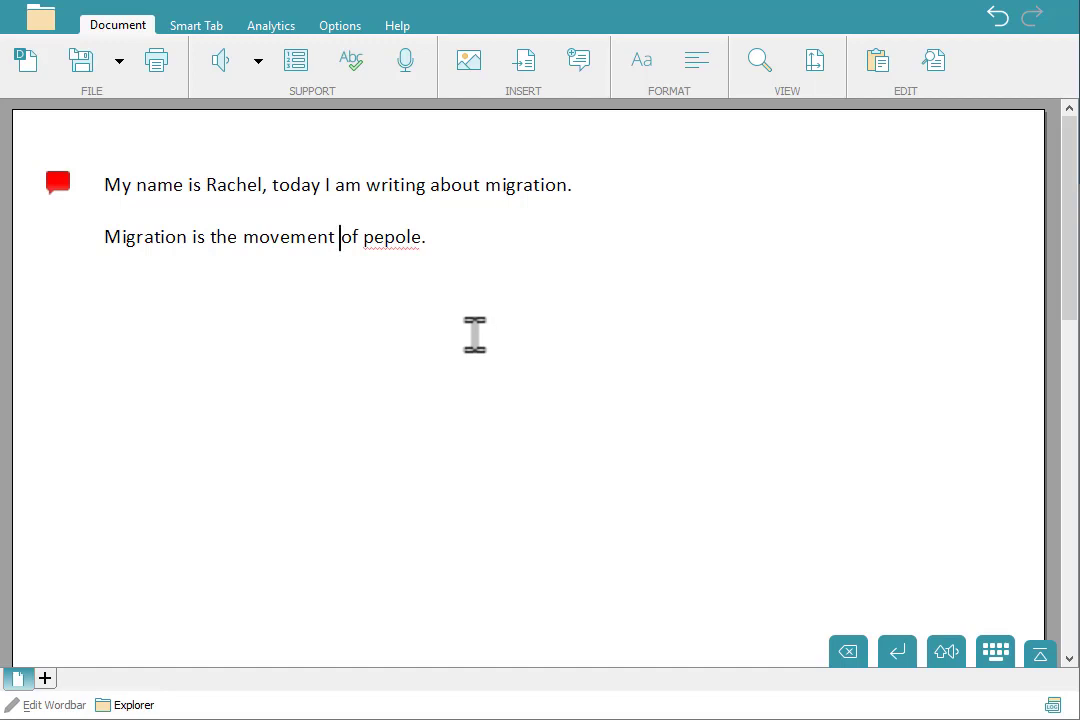
- Run the spell checker on the document, correct "pepole" to "people", and close the checker
left_click(369, 75)
left_click_drag(409, 553, 661, 228)
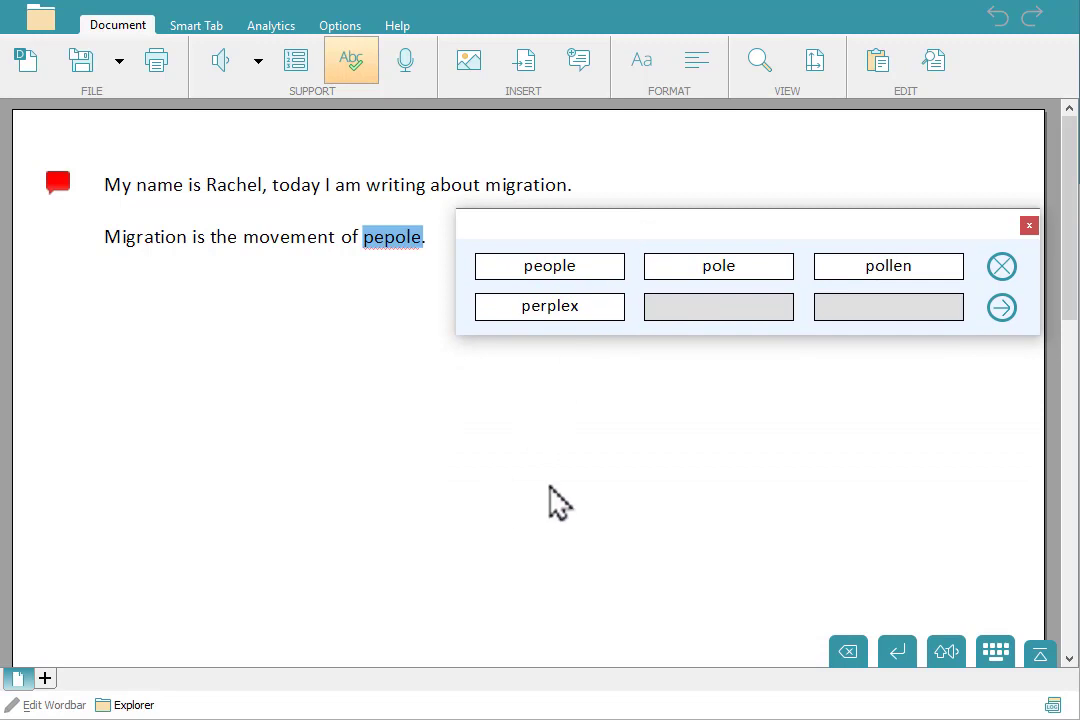
left_click(608, 285)
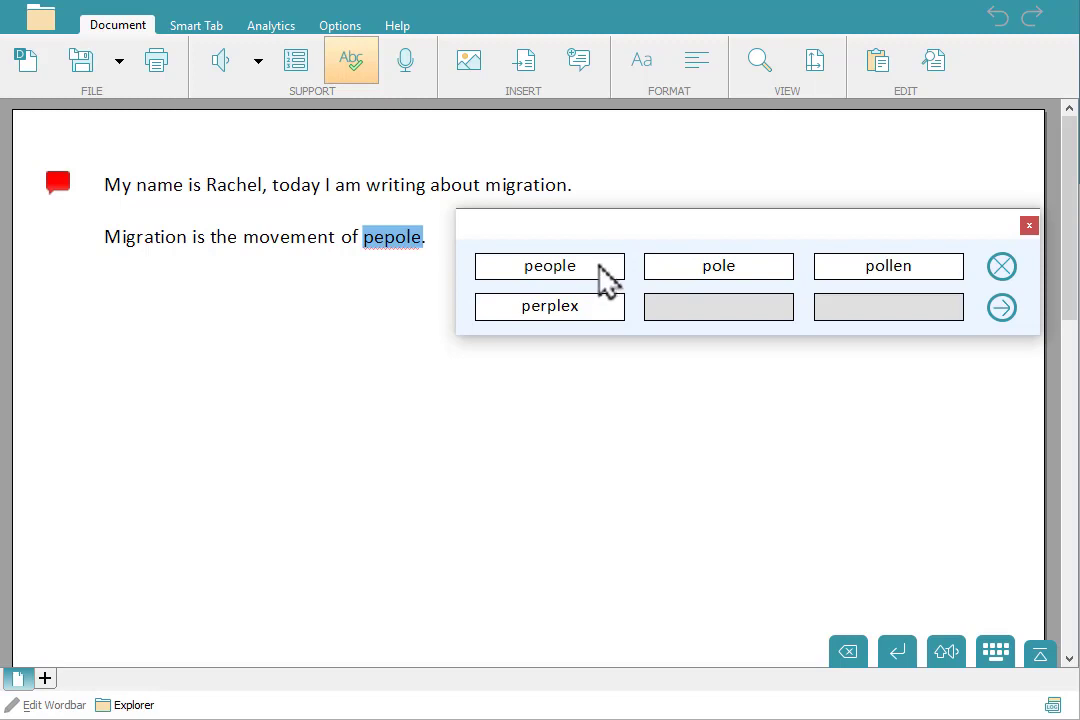
left_click(604, 275)
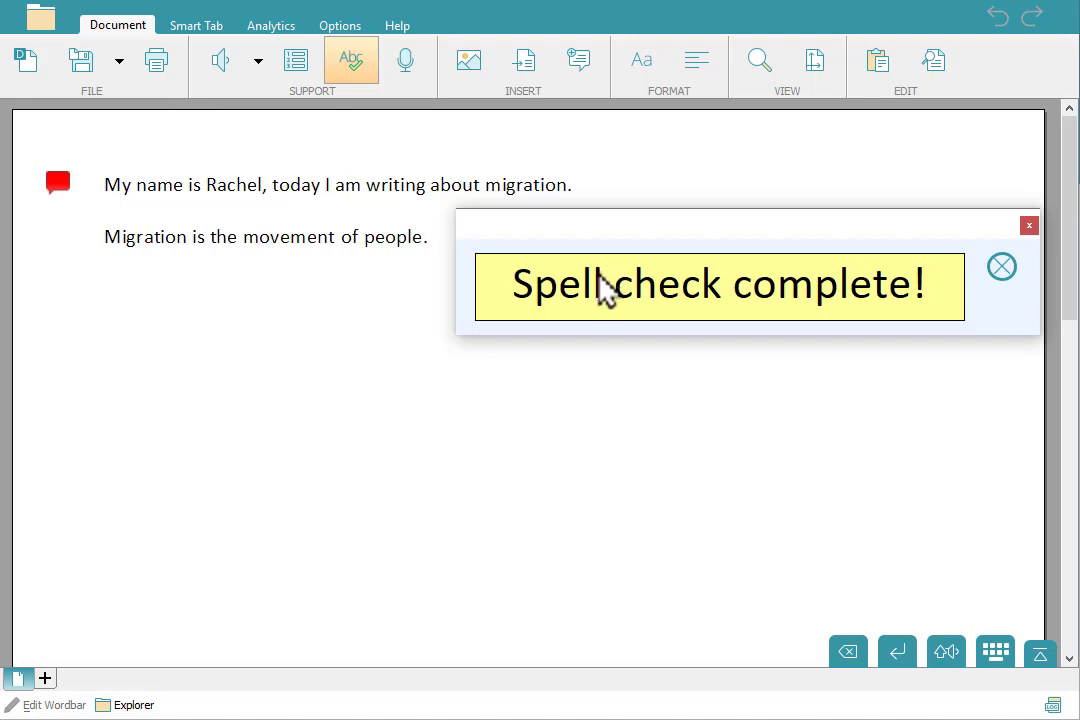
left_click(1000, 268)
- On a new line, turn on word prediction and write "There are many", picking "many" from the predictions for "man"
left_click(552, 246)
key("Return")
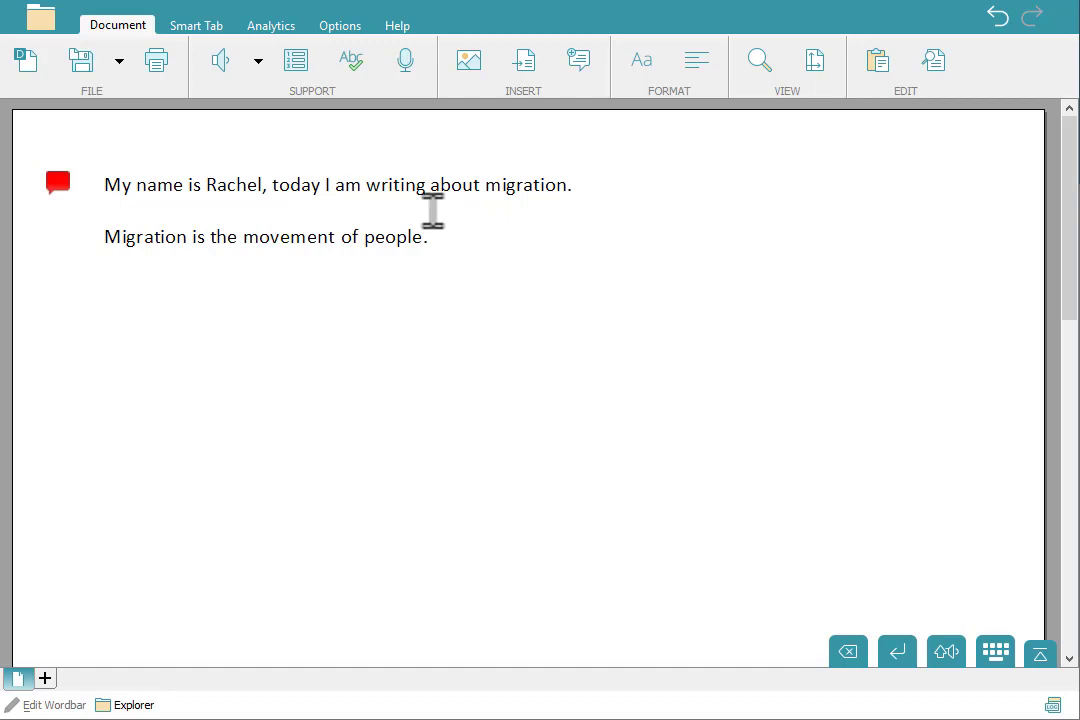
left_click(296, 62)
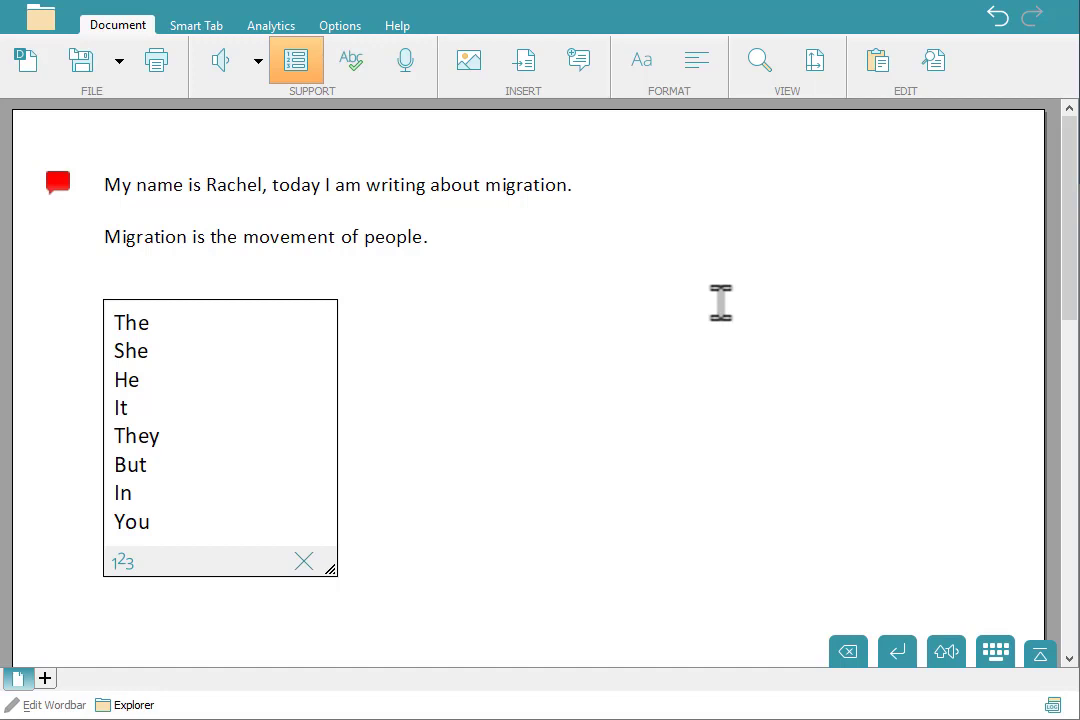
type("There")
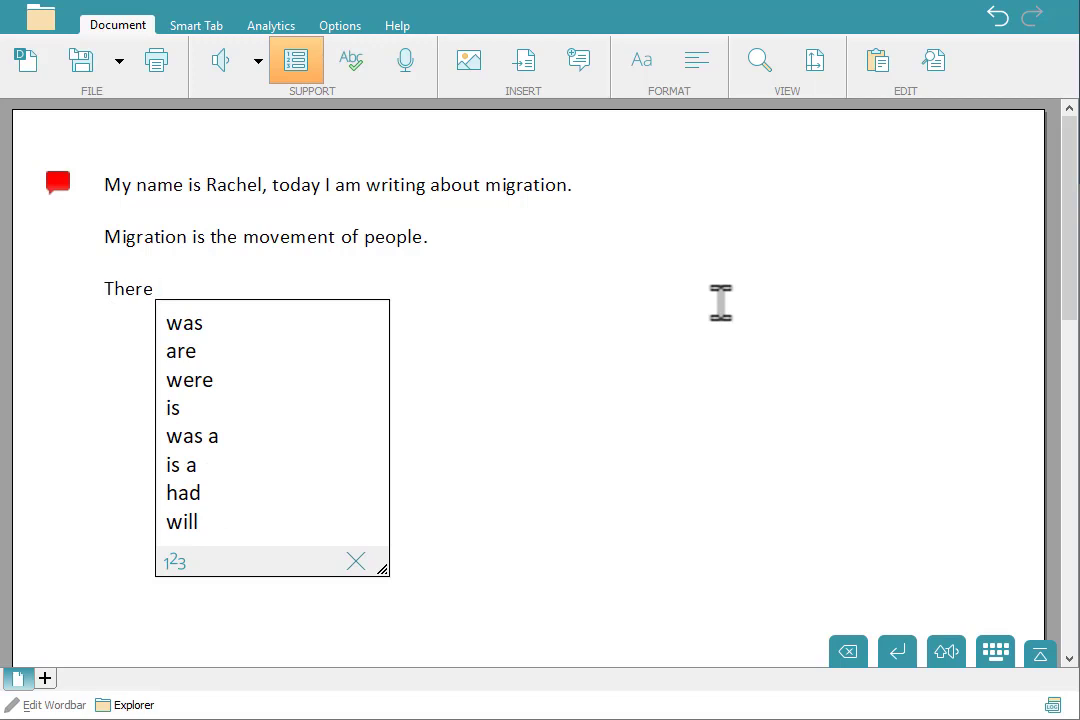
type("are ")
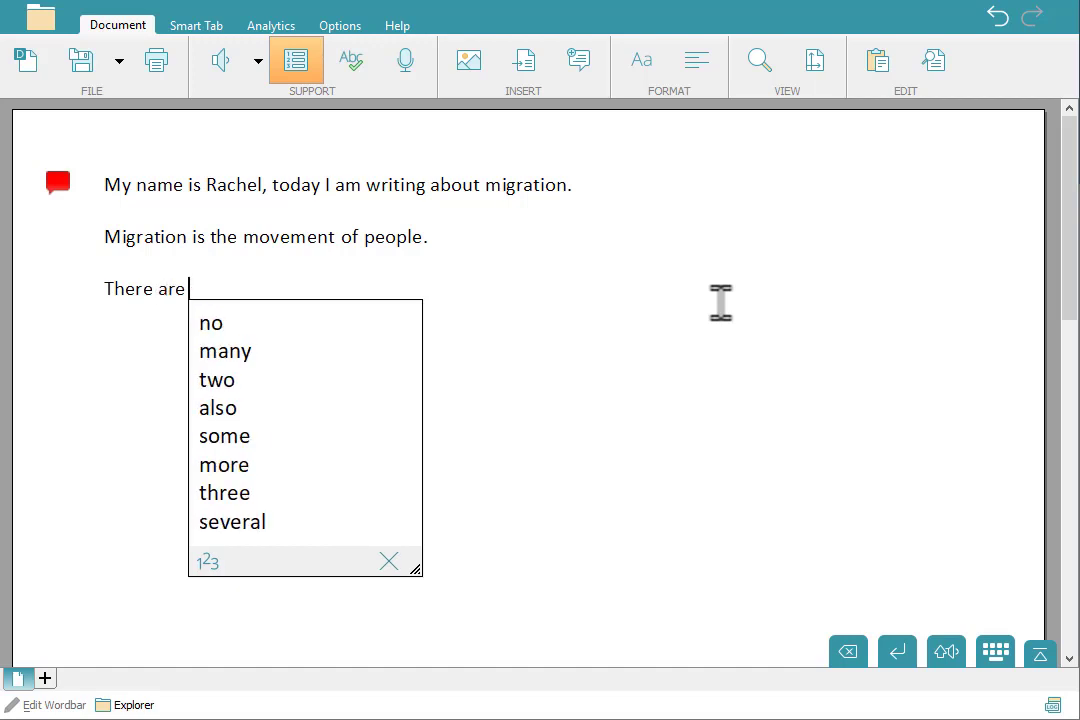
type("man")
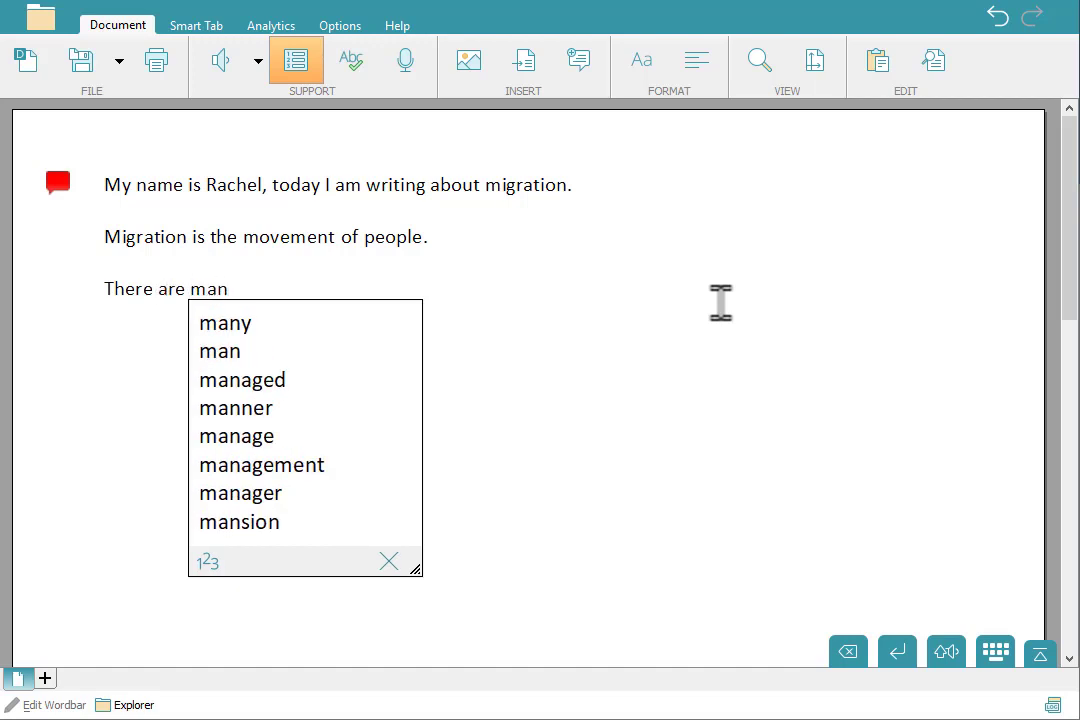
left_click(380, 326)
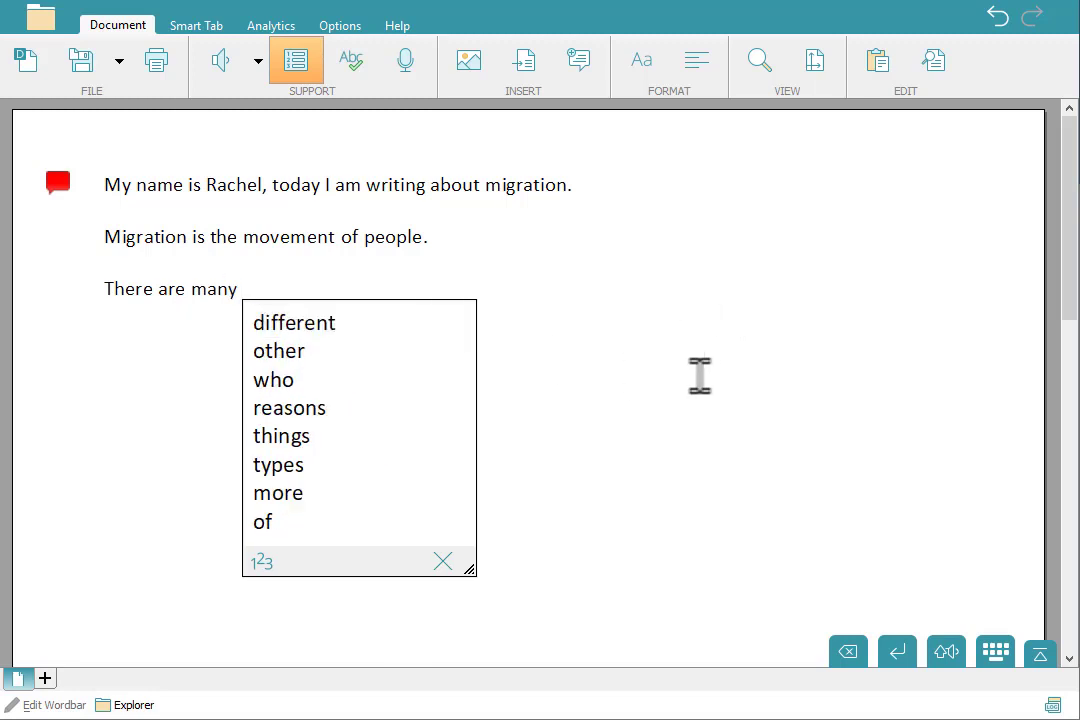
- Continue the sentence with the predicted word "factors", using the phonetic spelling "fakt"
type("fa")
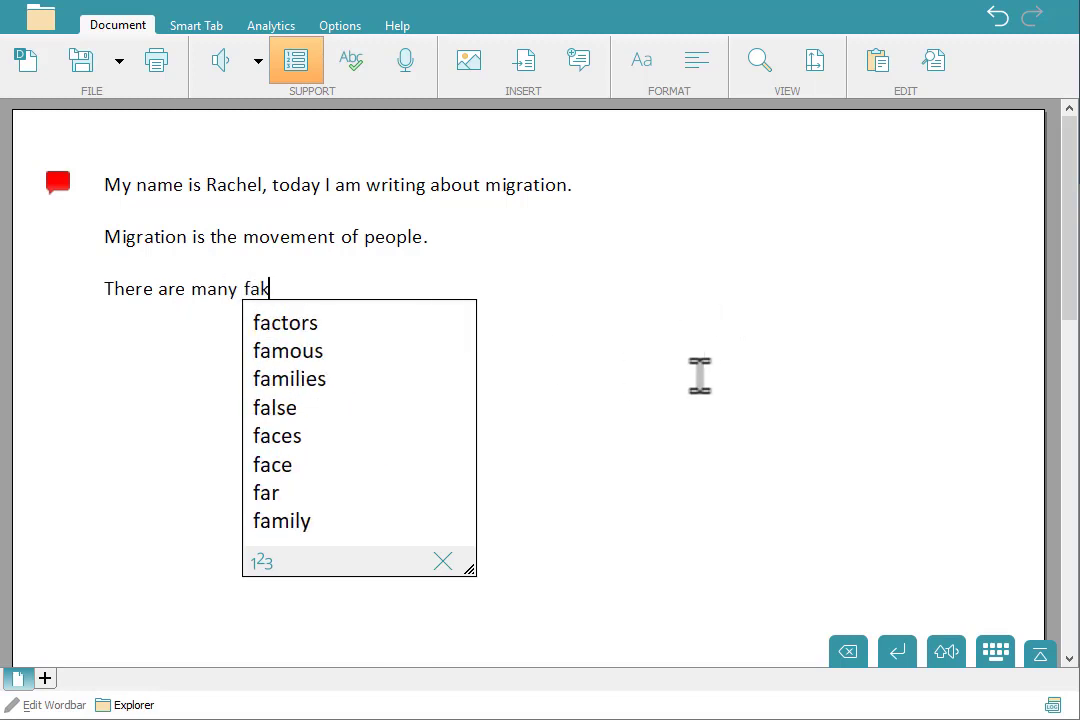
type("k")
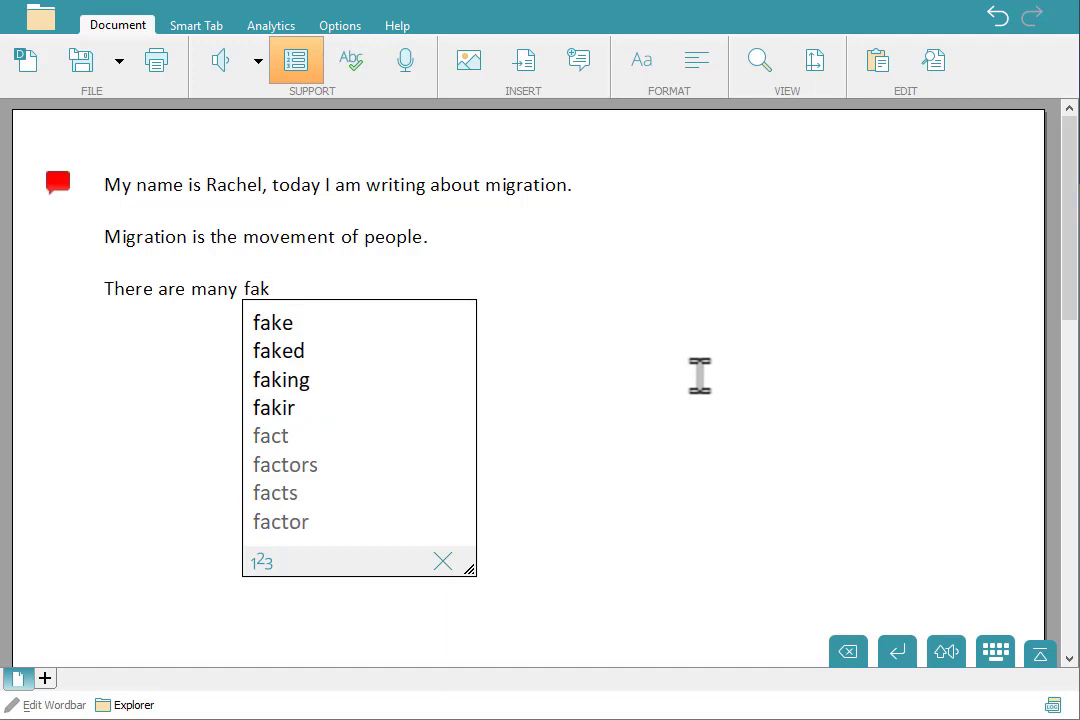
type("t")
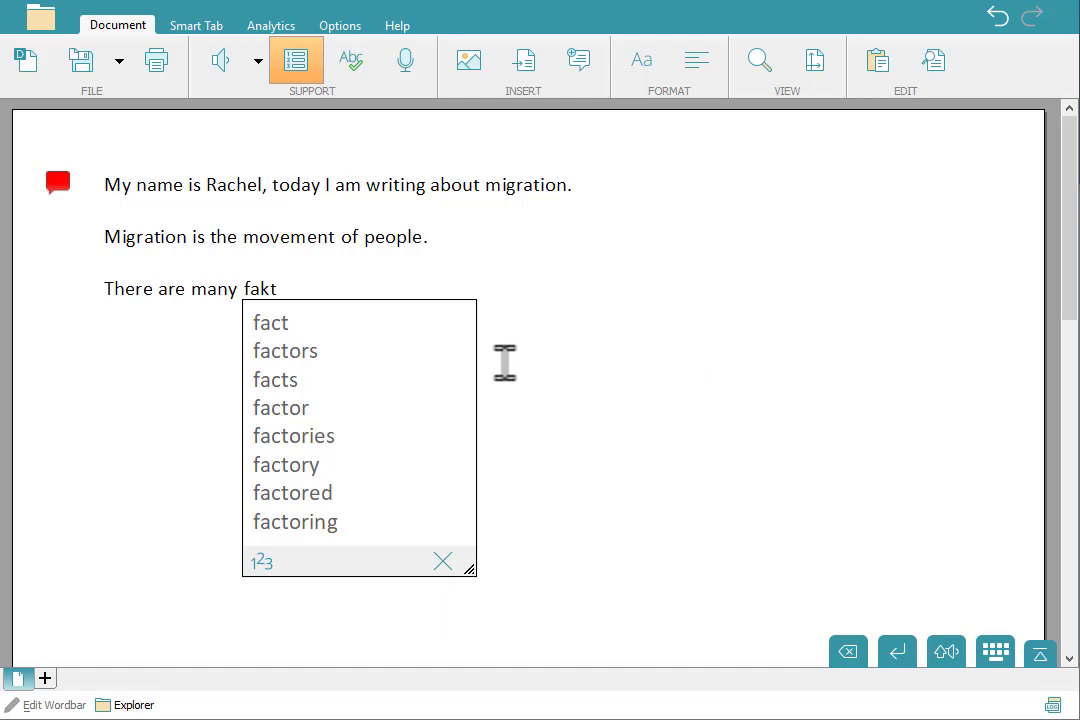
left_click(385, 362)
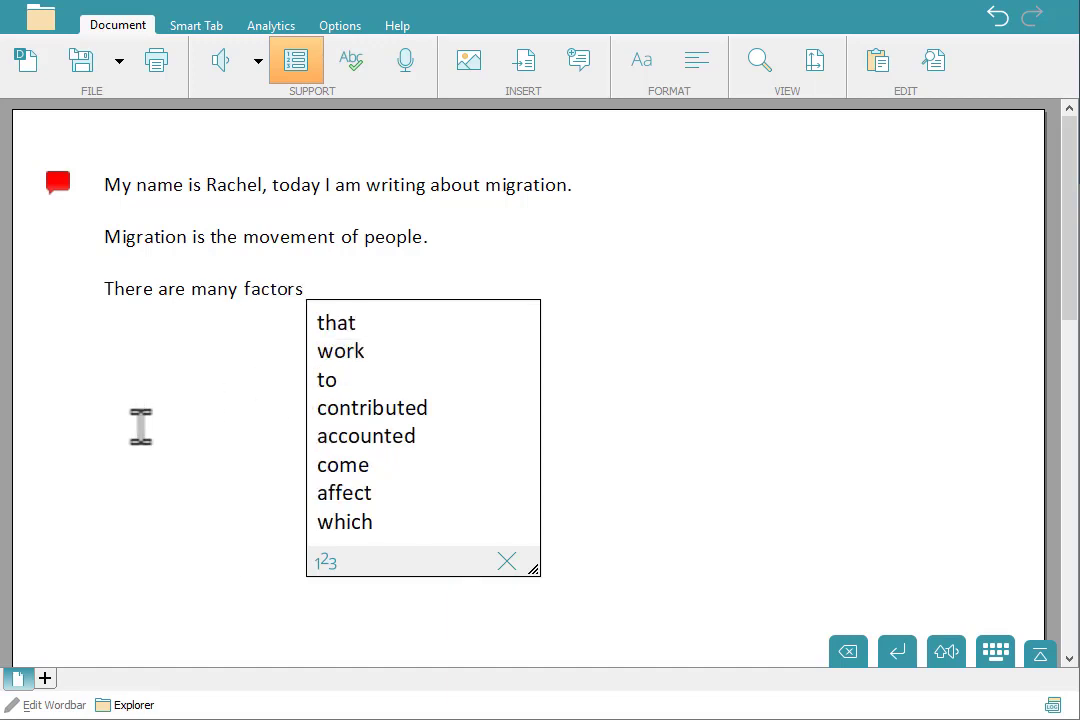
- Finish the sentence with "that affect migration." and turn off word prediction
type("that")
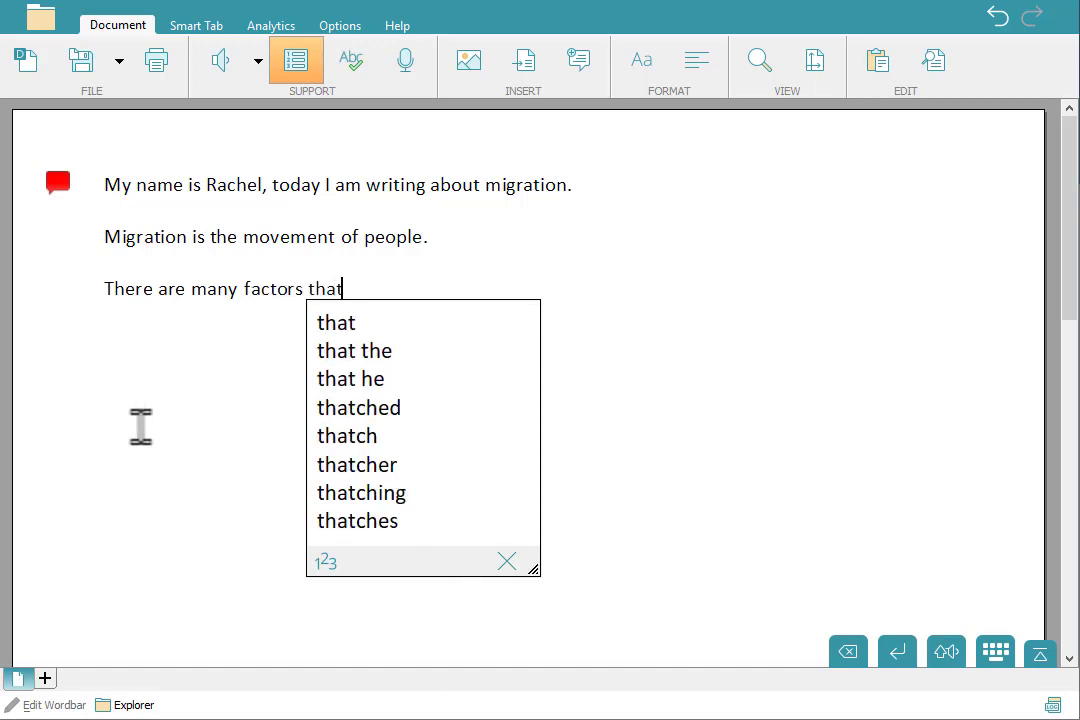
type(" affect migratri")
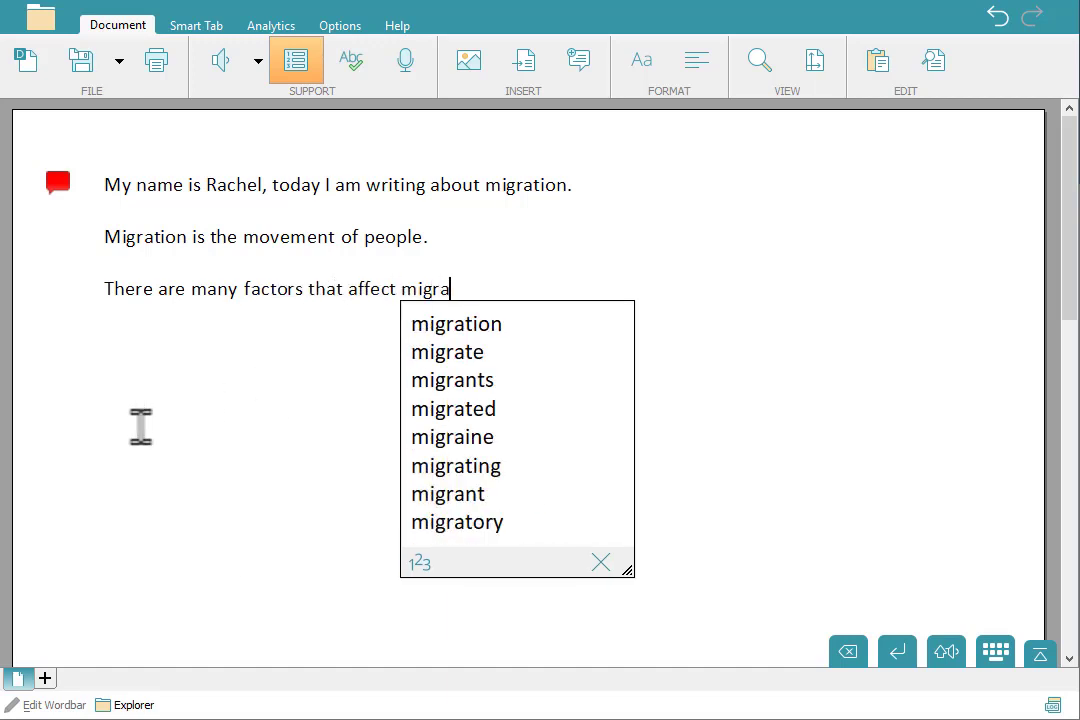
key("BackSpace")
key("BackSpace")
type("ion")
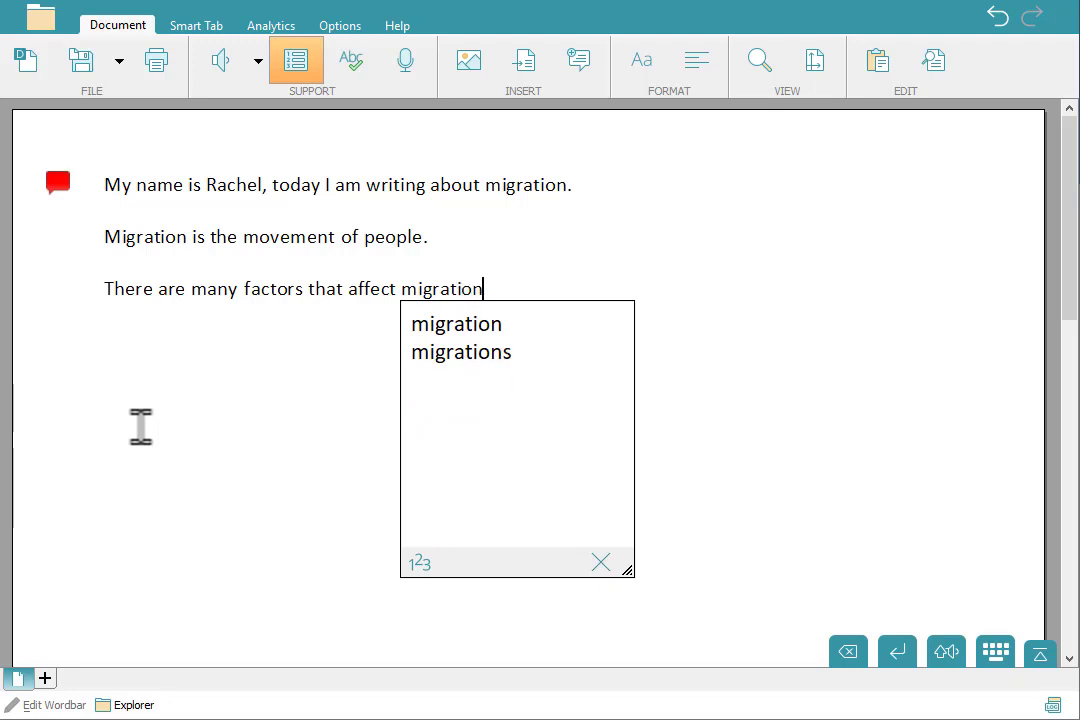
type(".")
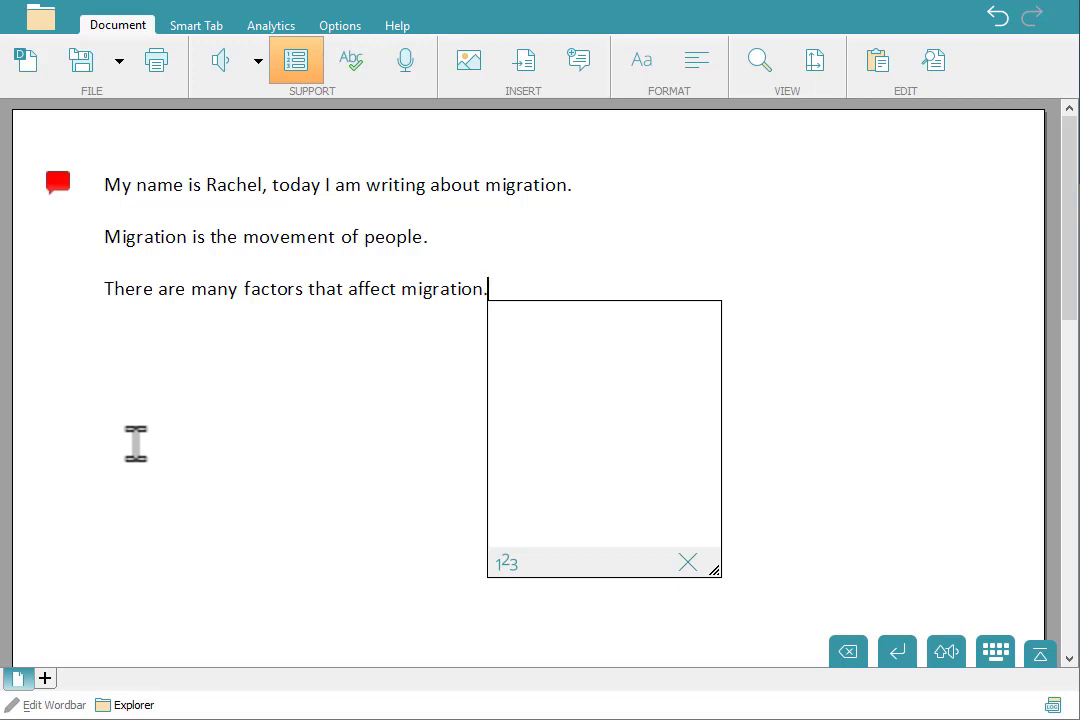
left_click(687, 563)
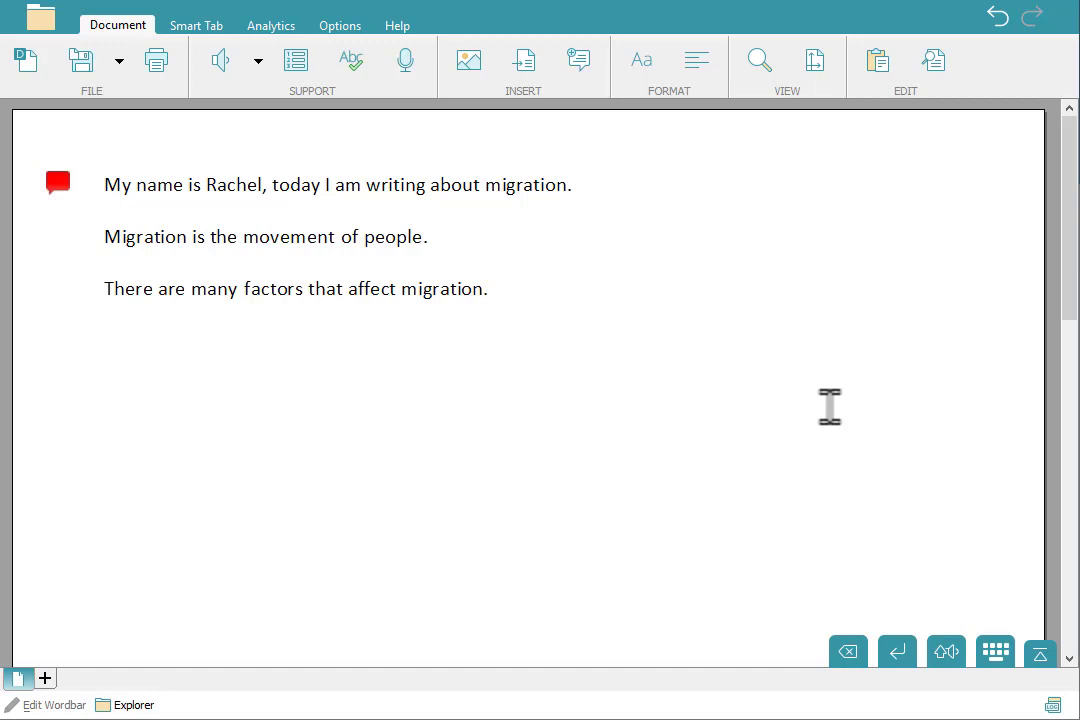
- Paste a new paragraph reading "People who leave their country are said to emigrate. People who move into another country are called immigrants."
key("Return")
type("People who leave their country are said to emigrate. People who move into another country are called immigrants.")
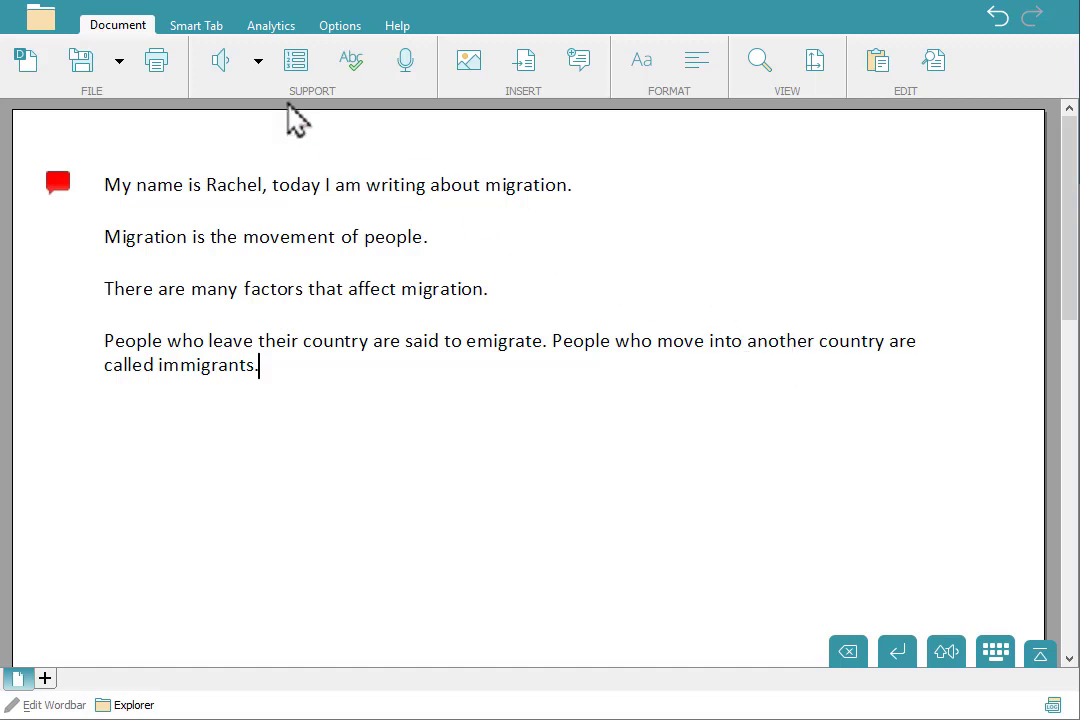
- Review the document's writing analytics, examining the words entered from the keyboard and those entered from the predictor
left_click(272, 30)
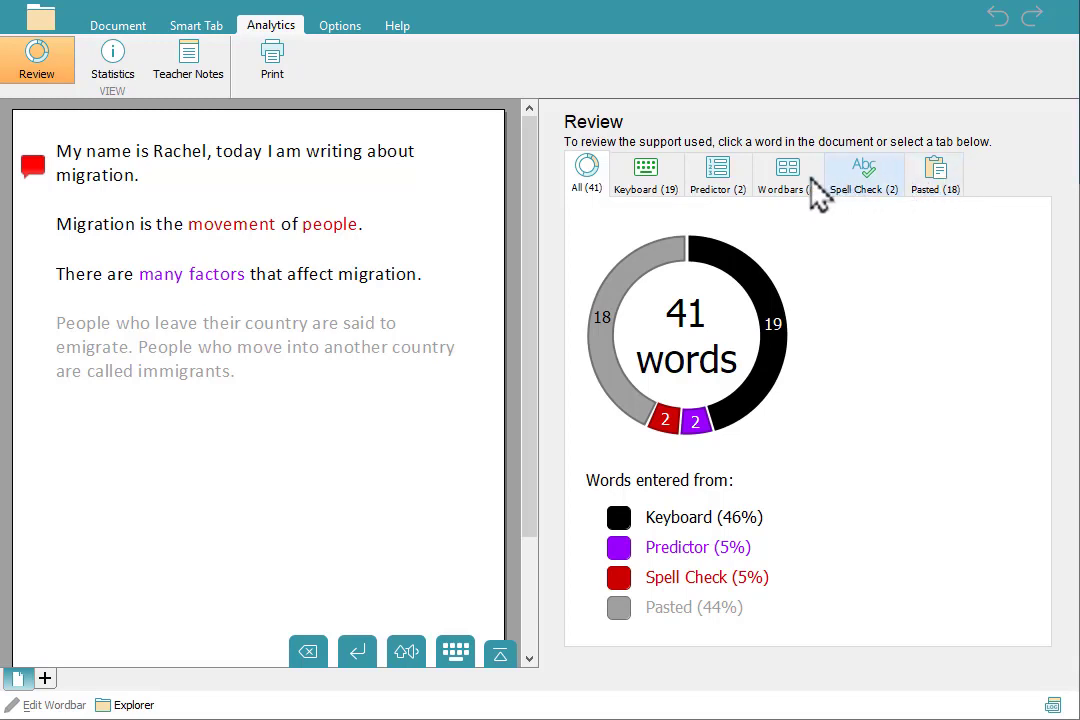
left_click(666, 198)
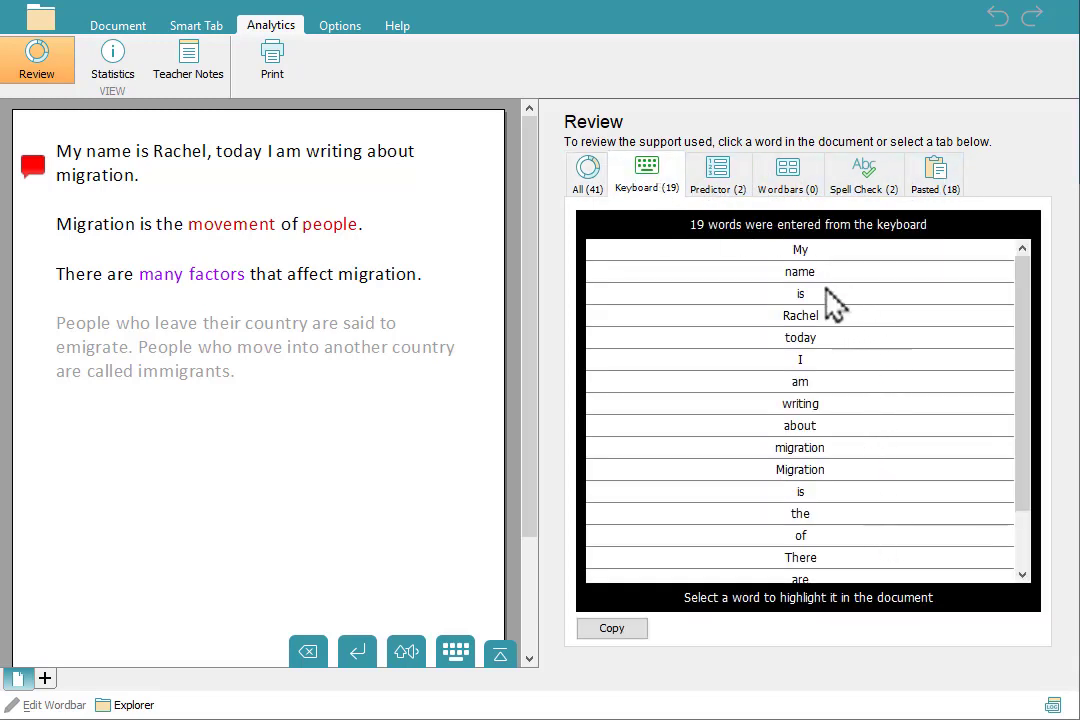
left_click(722, 195)
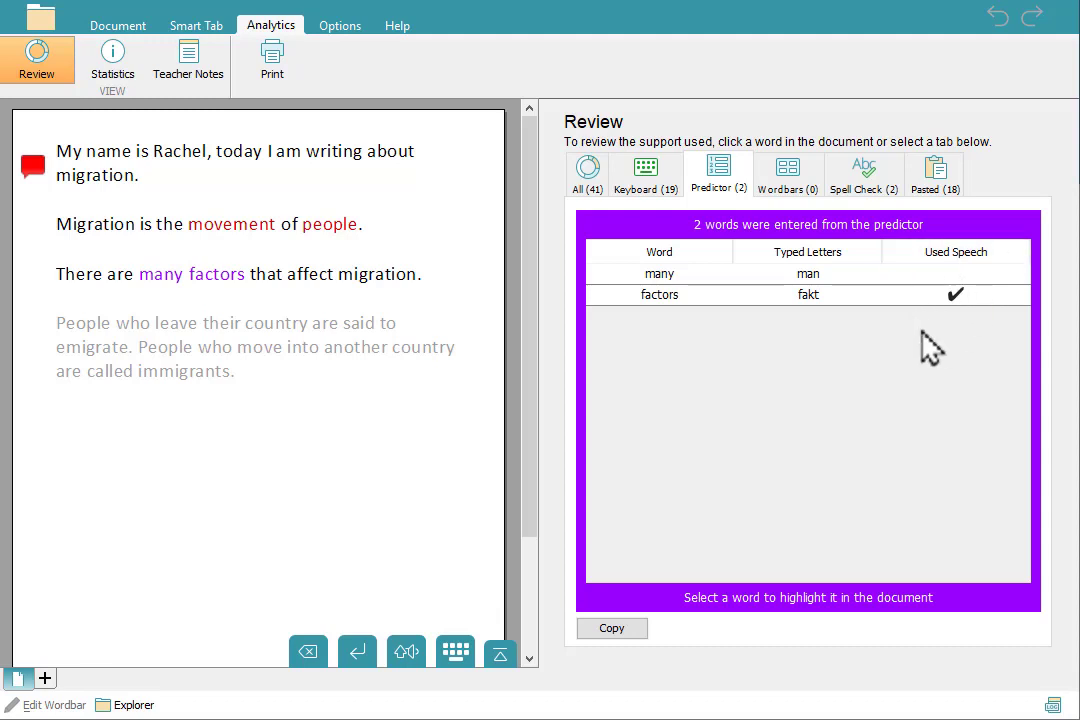
- Examine the spell-checked and pasted words in the analytics review, plus the document statistics and teacher notes
left_click(874, 195)
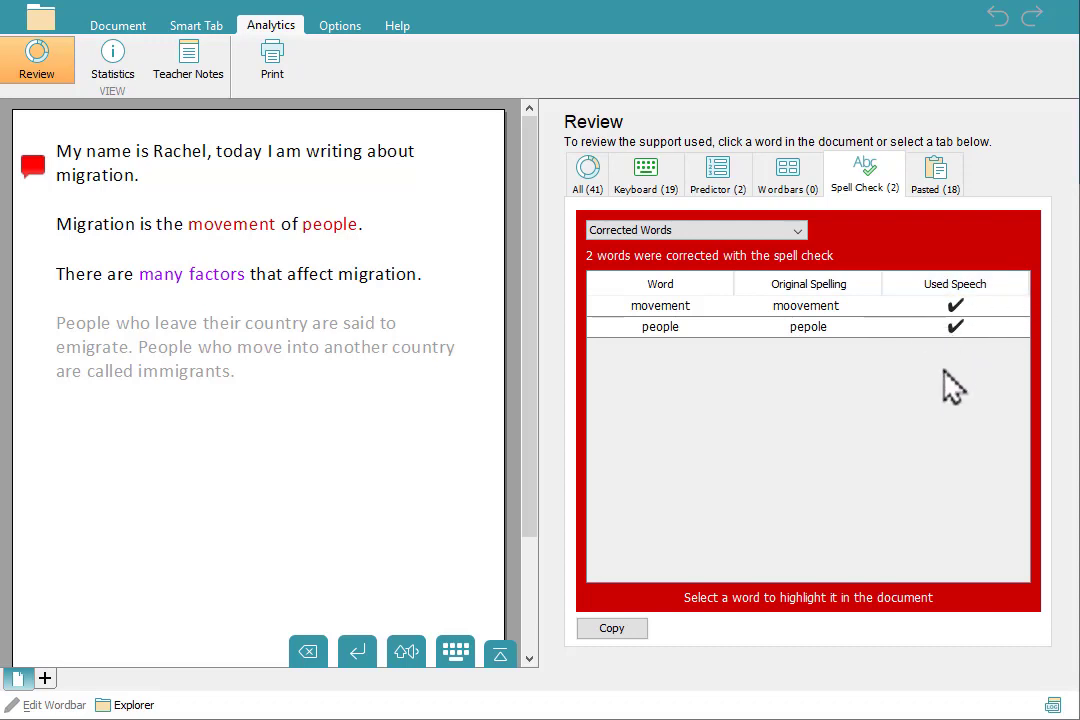
left_click(932, 182)
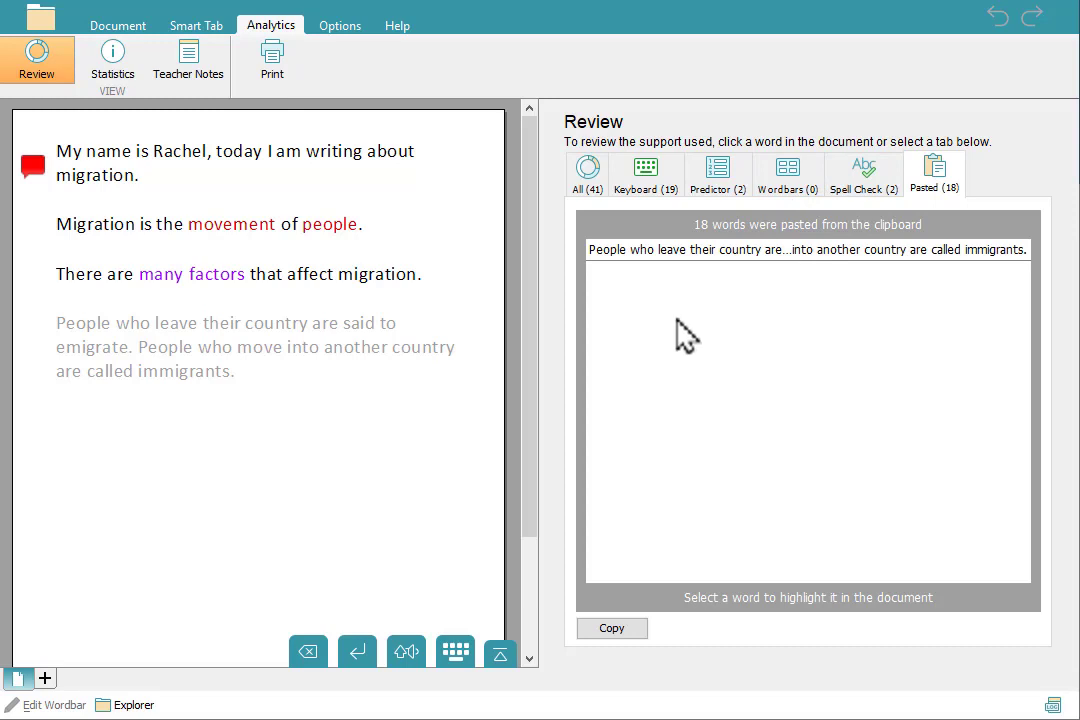
left_click(125, 80)
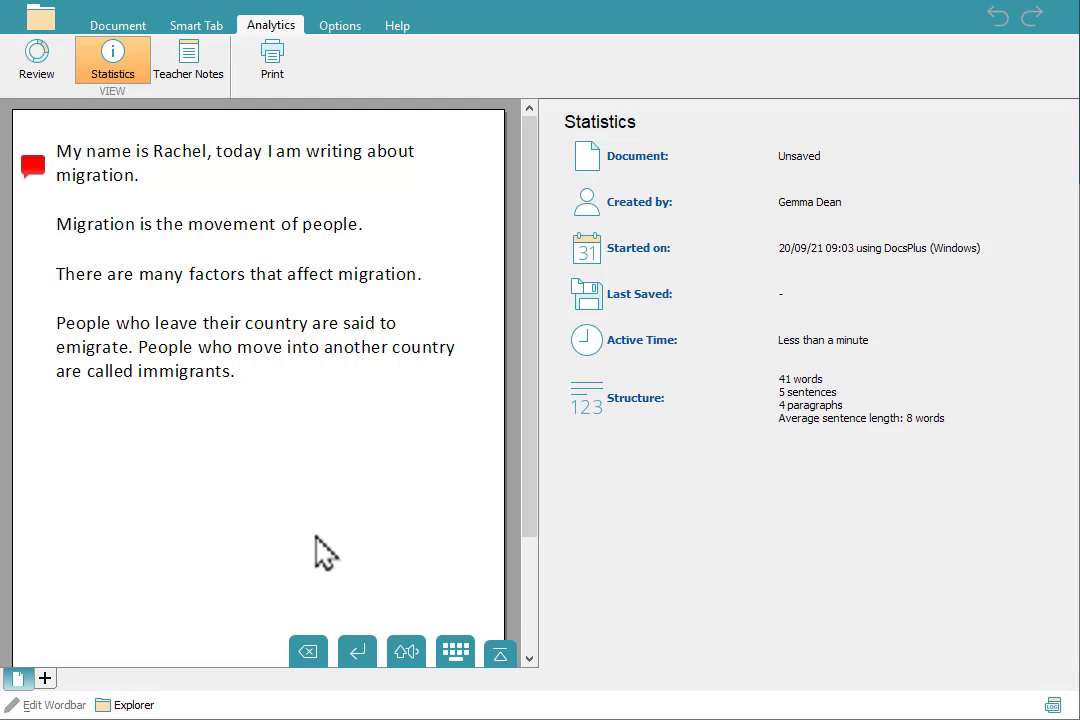
left_click(189, 82)
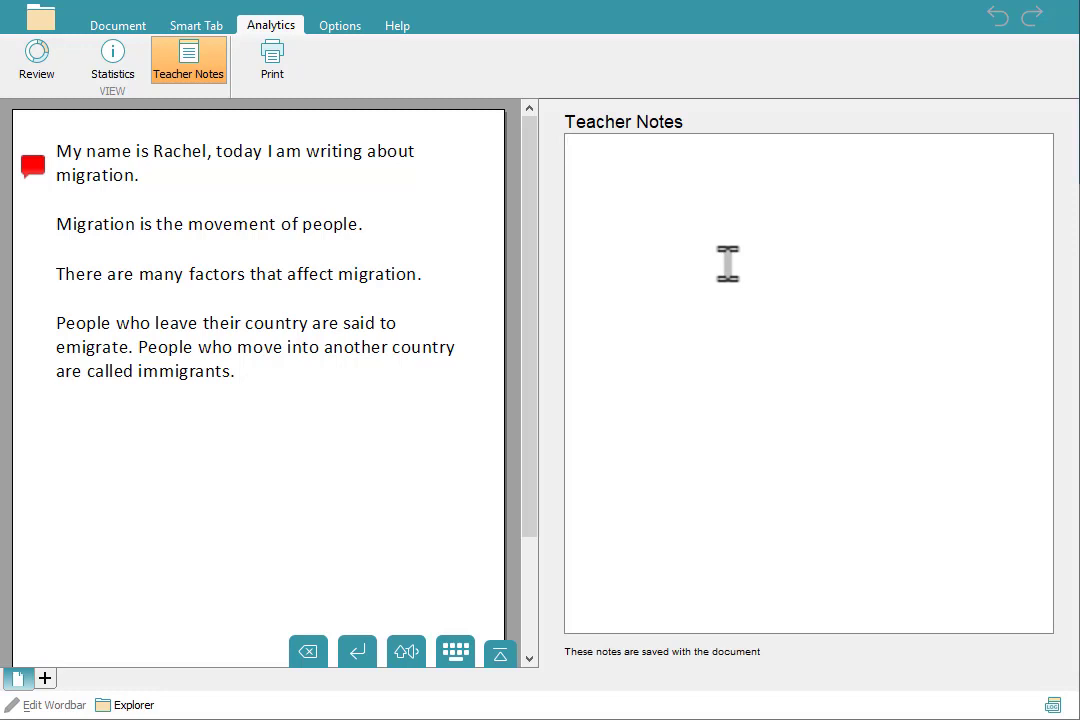
left_click(727, 263)
left_click(728, 263)
- Attach the comment "Put this in your own words." to the pasted paragraph and start a new paragraph below it
left_click(128, 26)
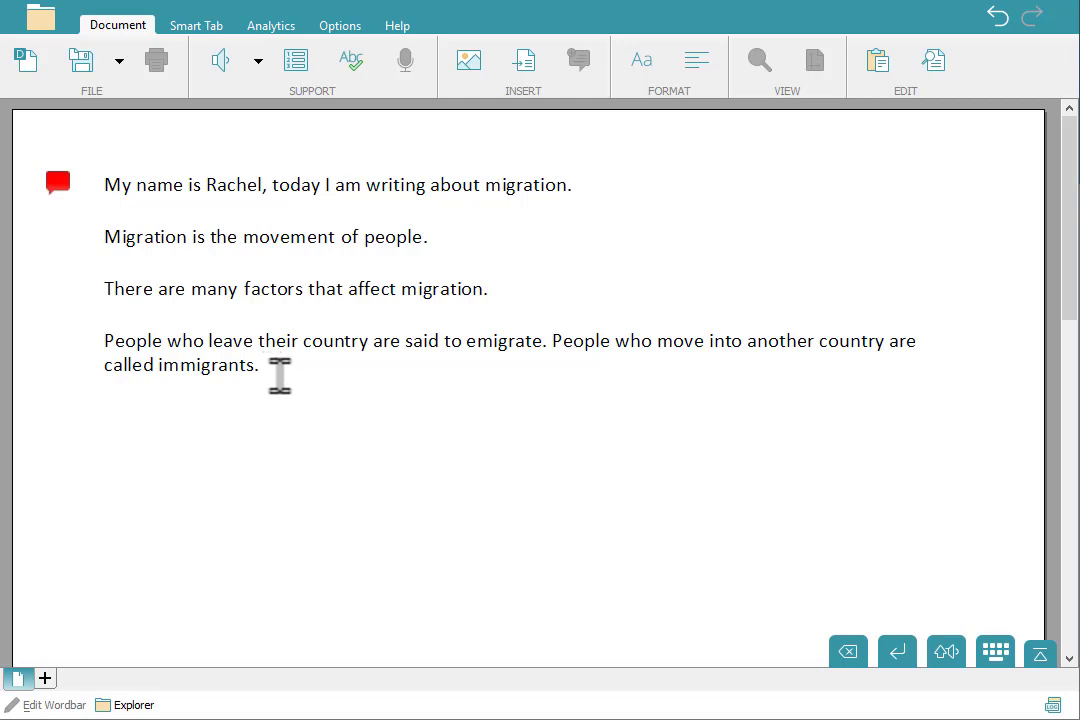
left_click_drag(282, 366, 87, 340)
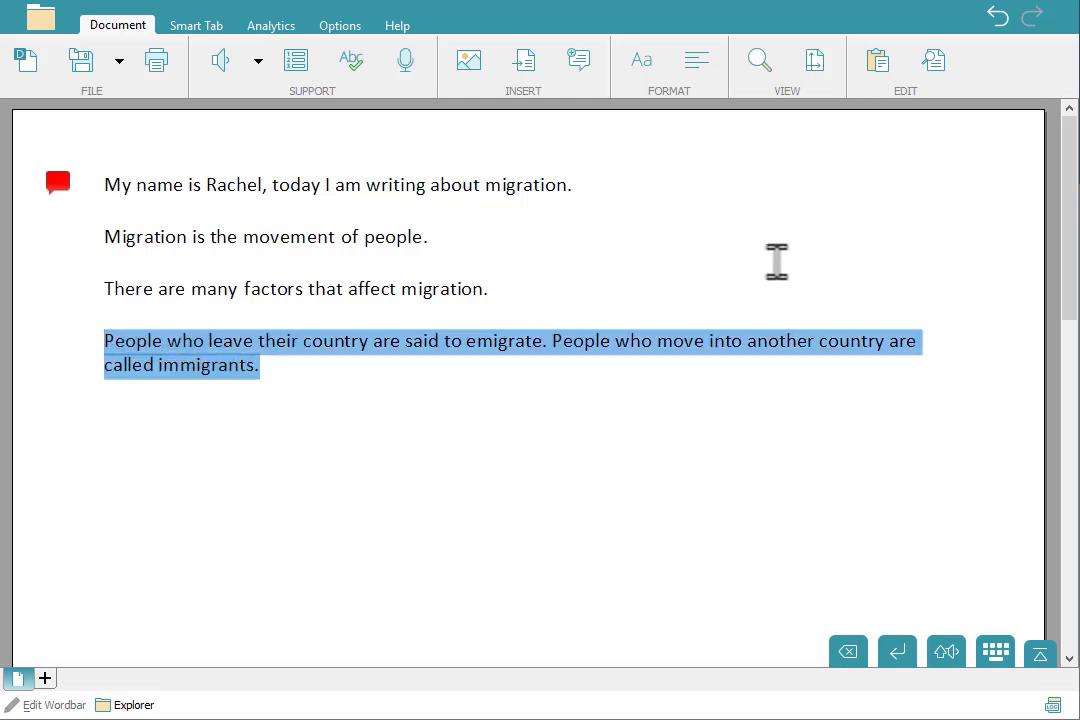
left_click(589, 92)
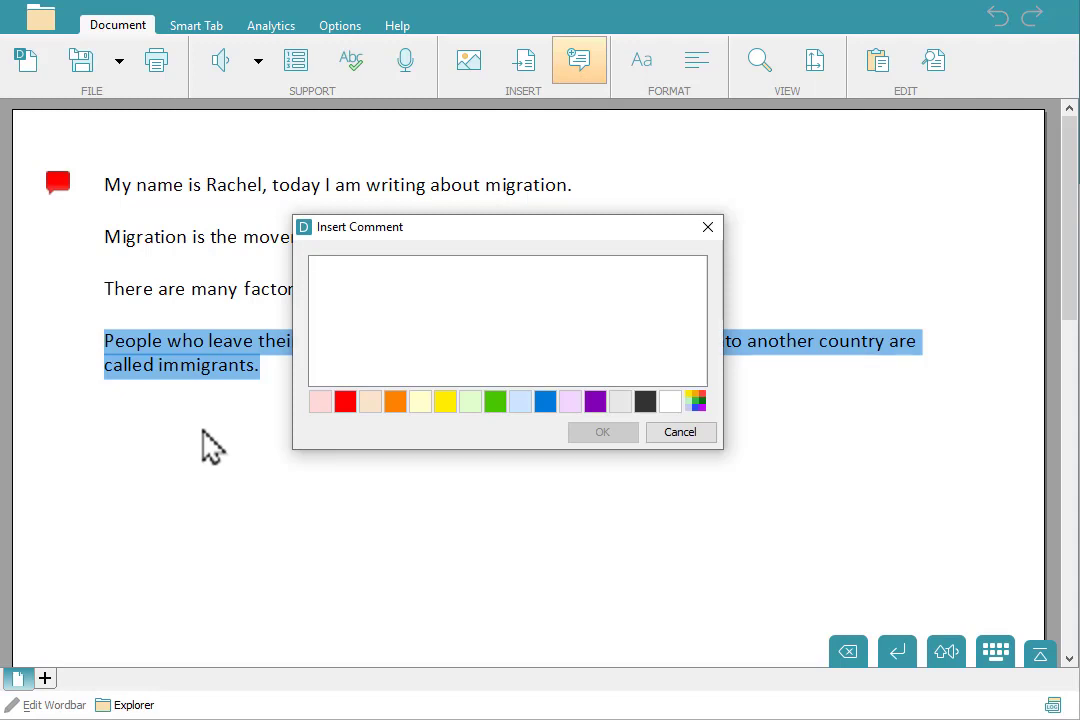
type("Put this")
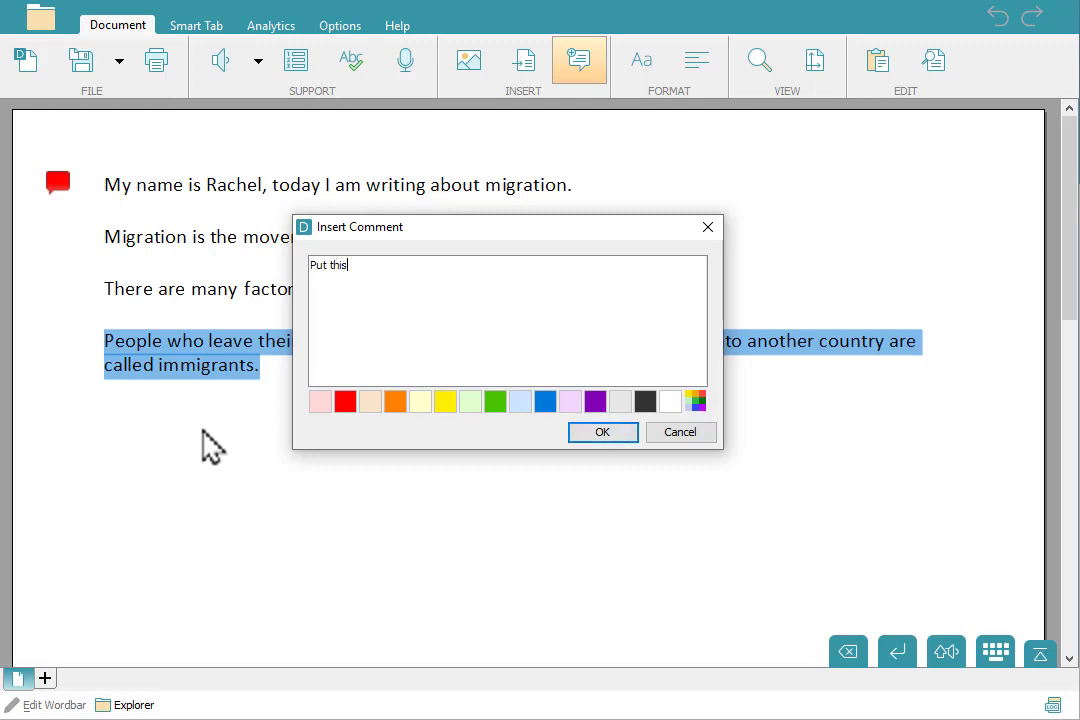
type(" in your own words.")
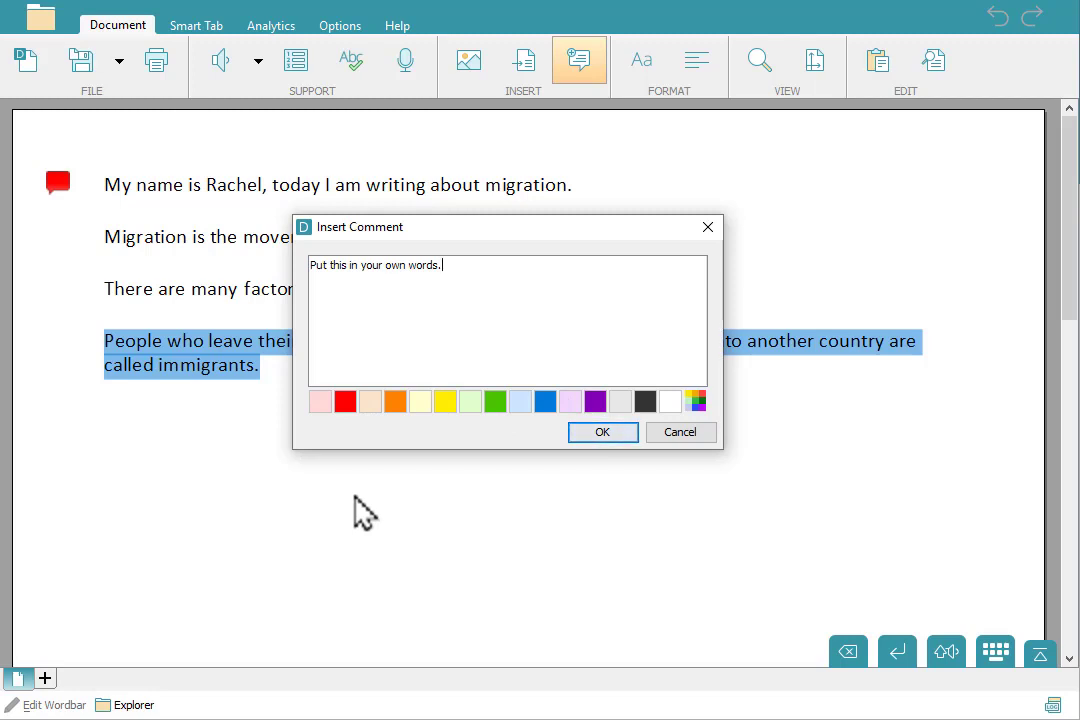
left_click(601, 436)
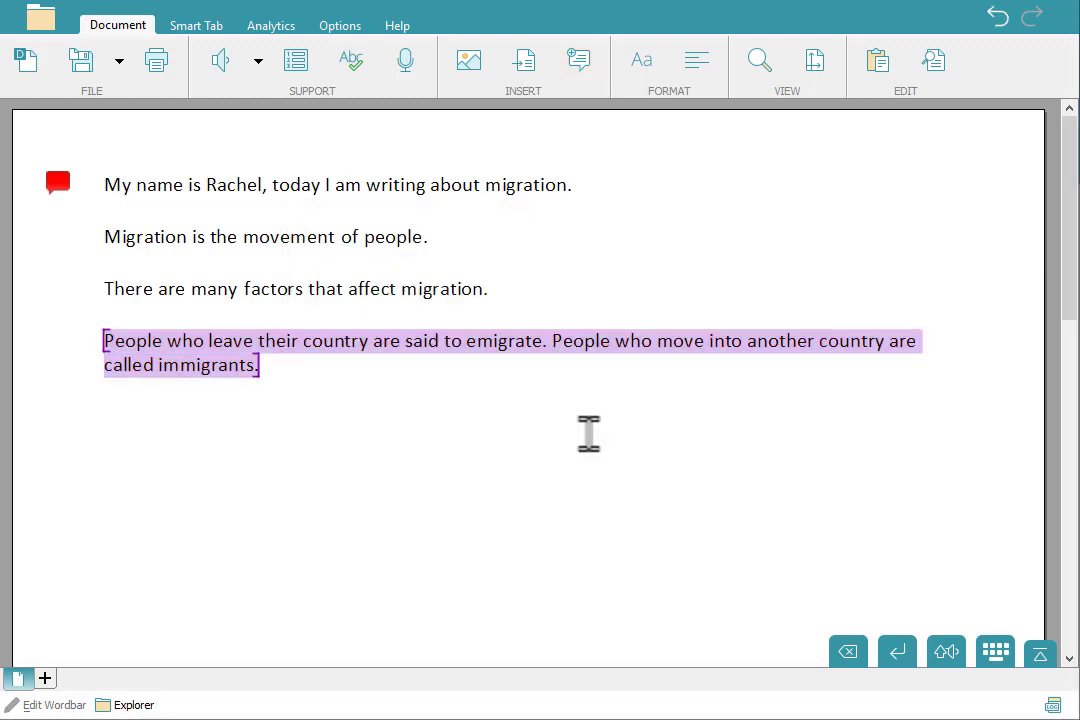
key("Return")
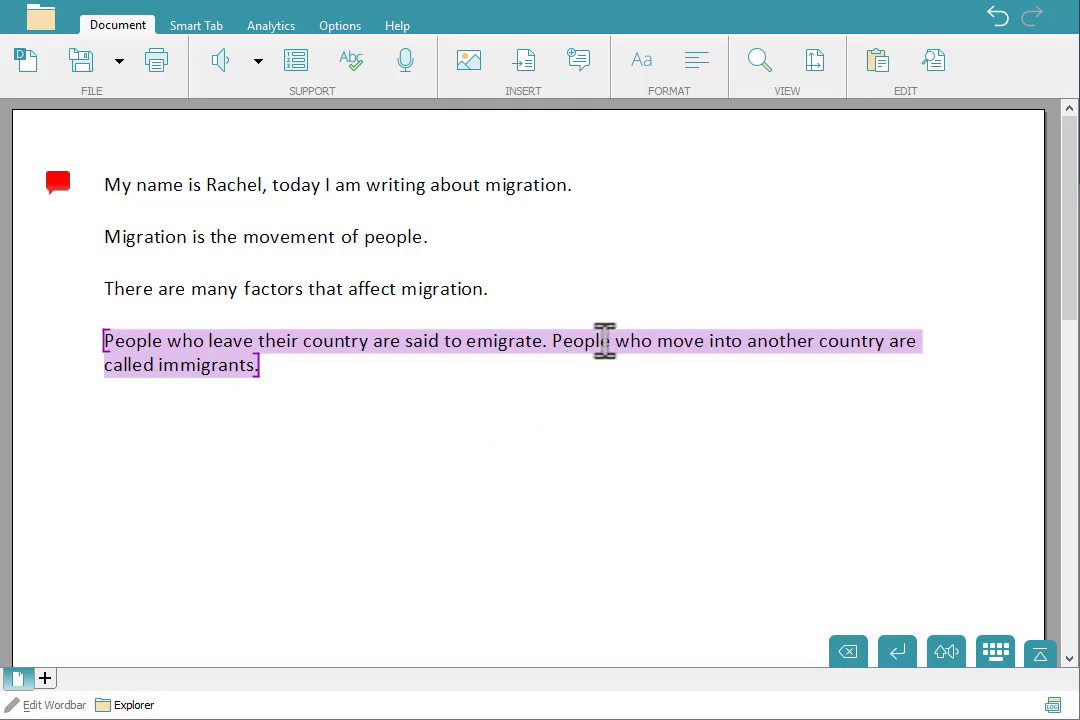
mouse_move(604, 340)
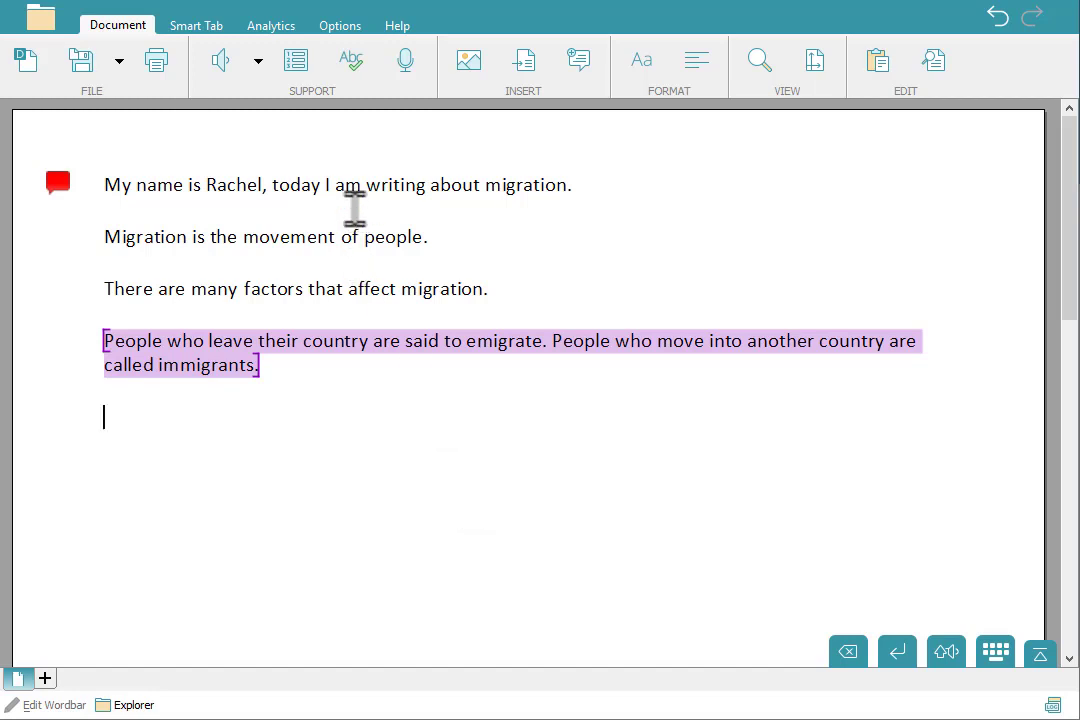
- Open the LearningGrids resource library and examine the topics offered under each school subject
left_click(339, 26)
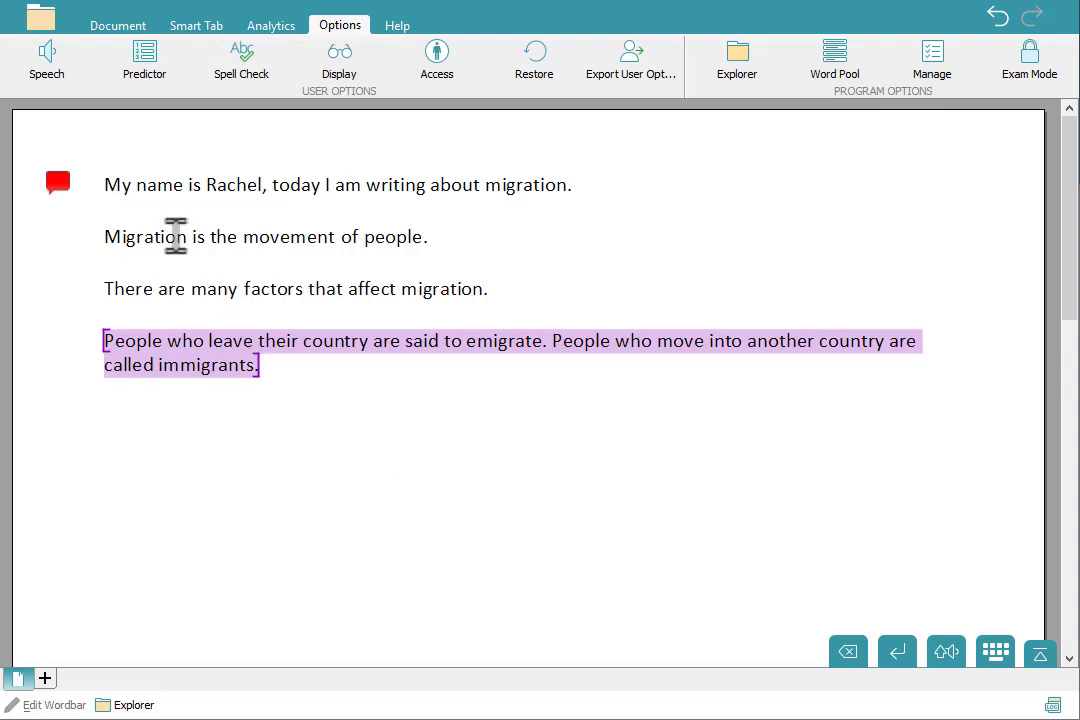
left_click(42, 20)
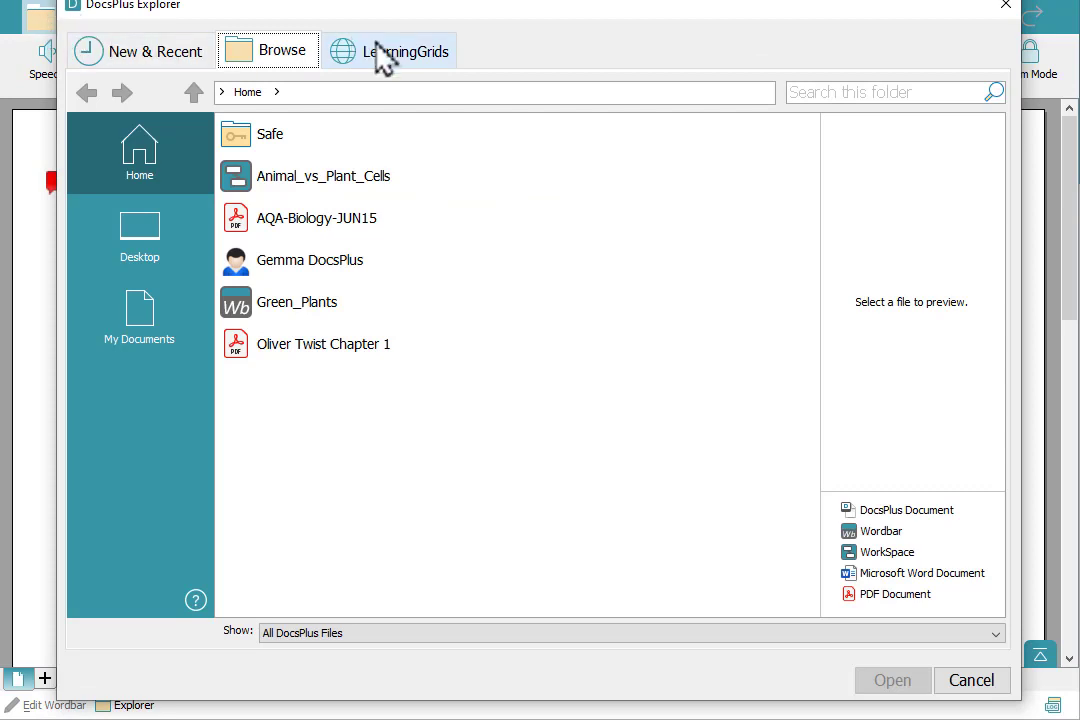
left_click(432, 68)
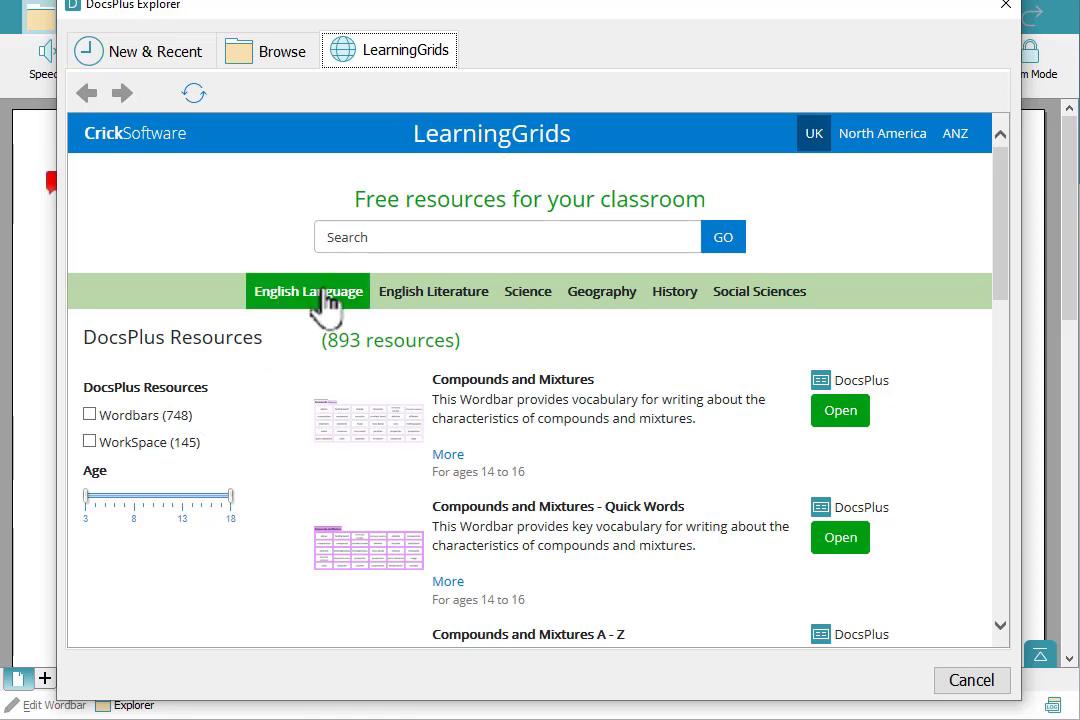
mouse_move(322, 305)
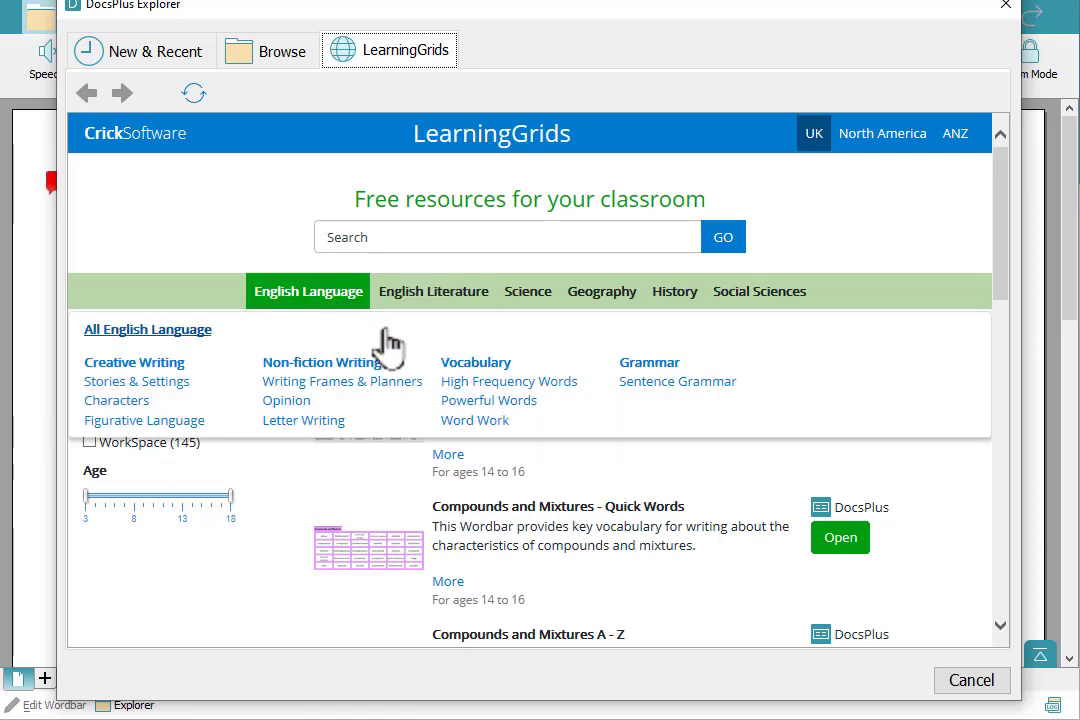
mouse_move(431, 312)
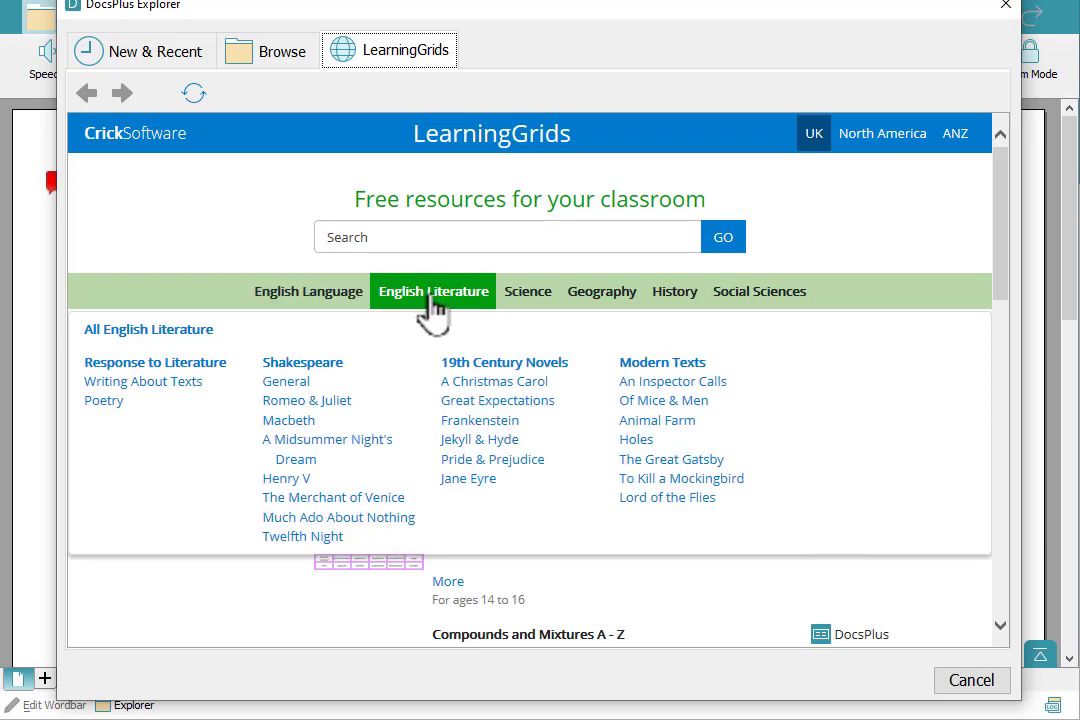
mouse_move(547, 318)
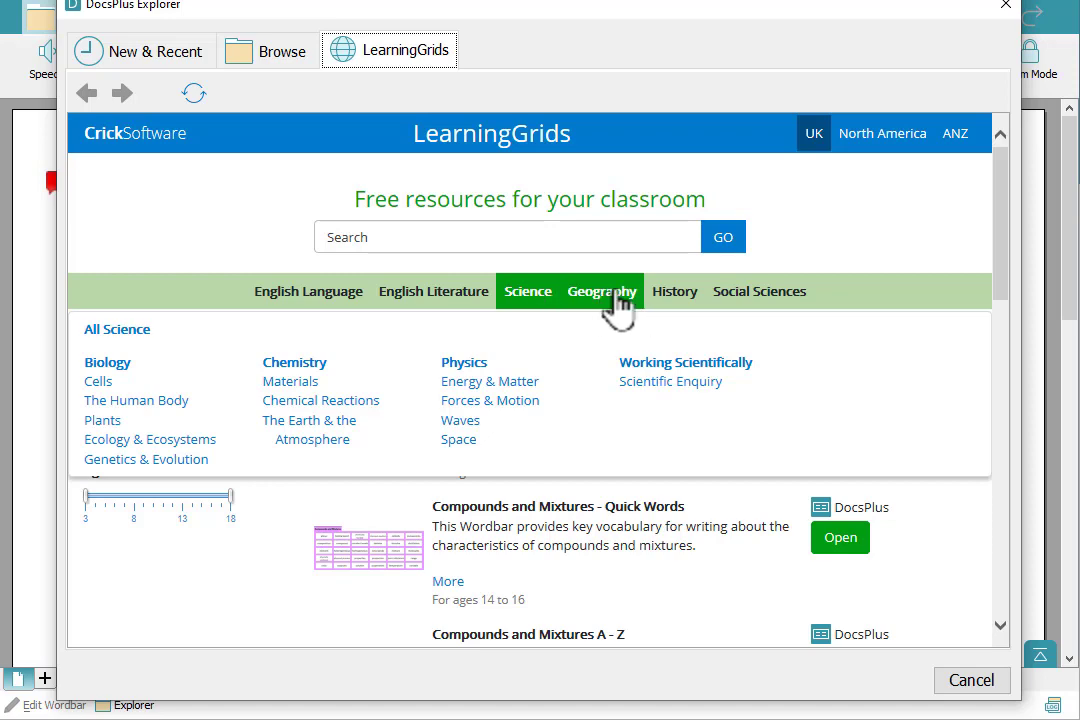
mouse_move(632, 310)
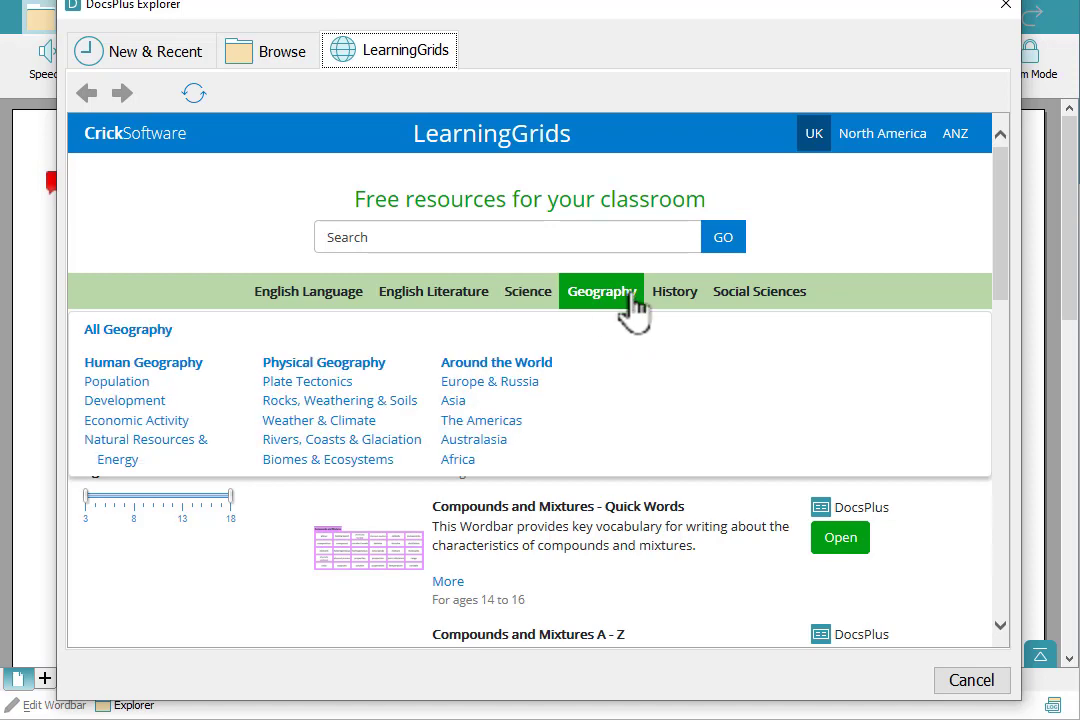
mouse_move(677, 306)
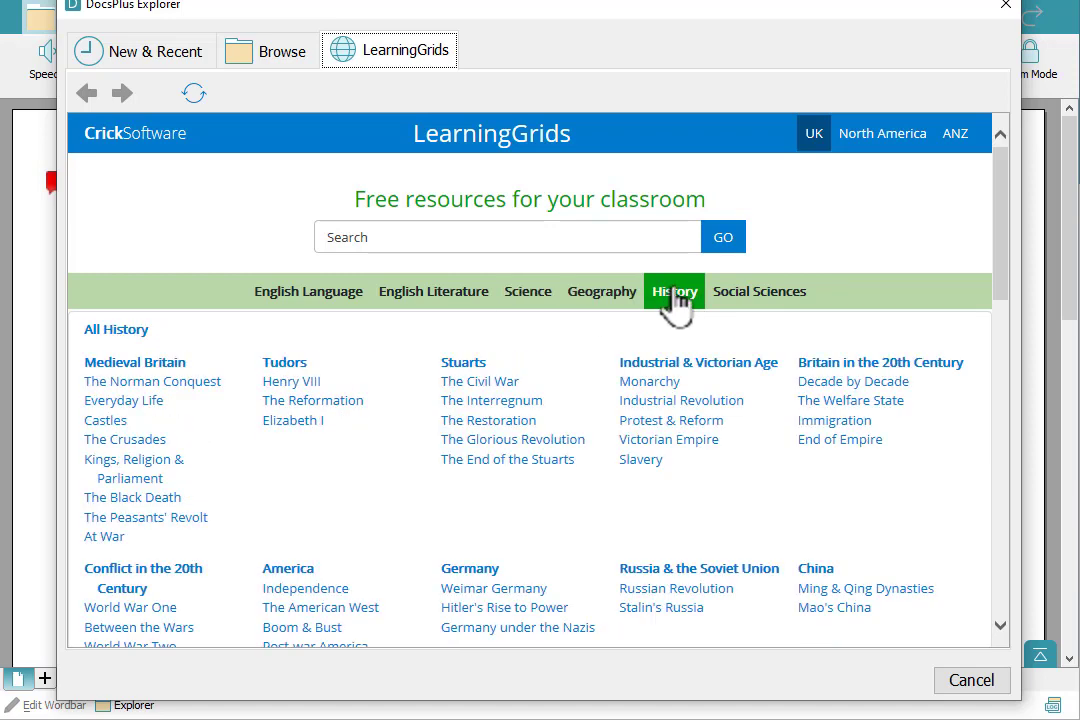
mouse_move(766, 300)
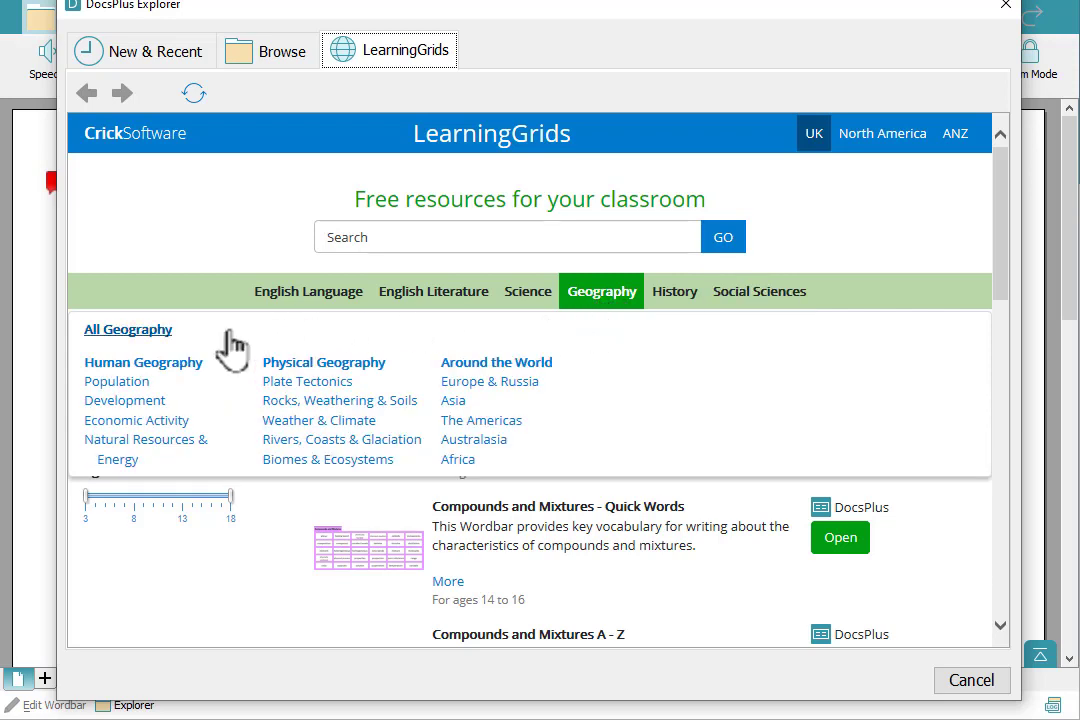
- Find the Migration Push and Pull Wordbar under Geography > Human Geography > Population, expand its description and open the Wordbar
left_click(117, 384)
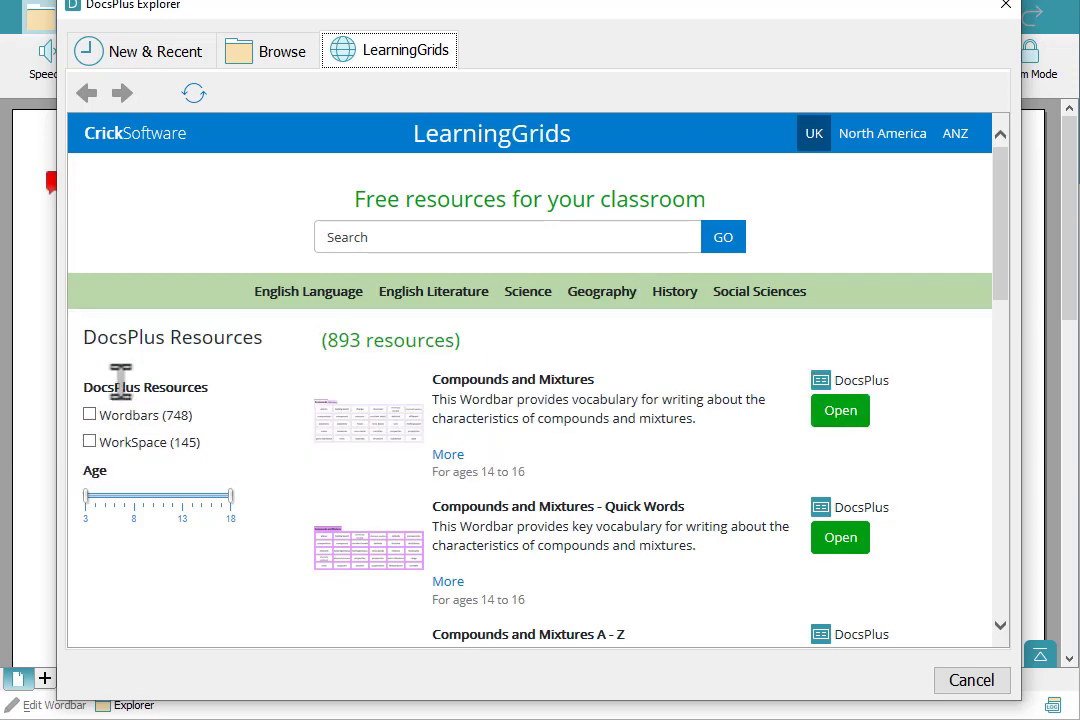
scroll(300, 415, "down", 2)
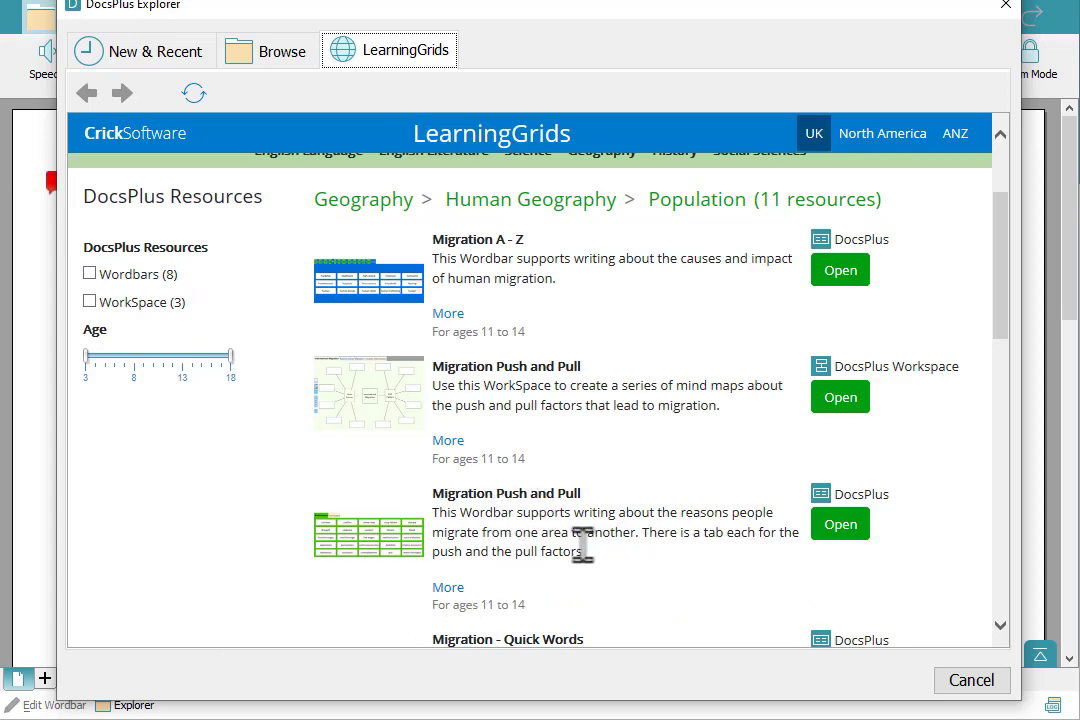
scroll(578, 550, "down", 2)
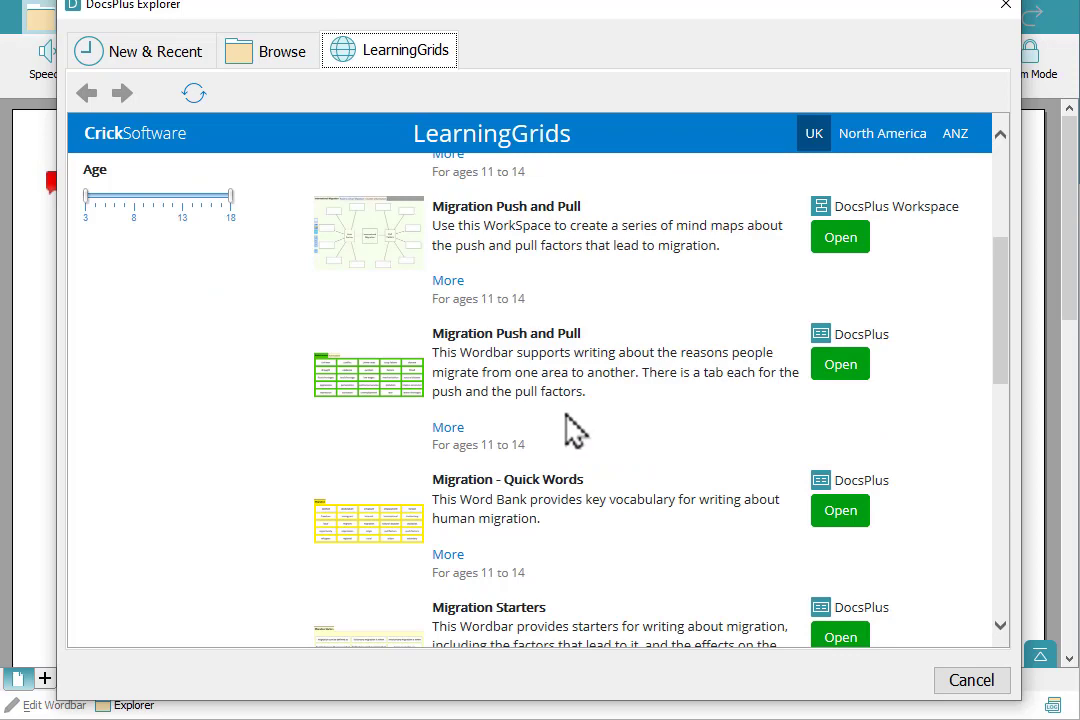
left_click(460, 430)
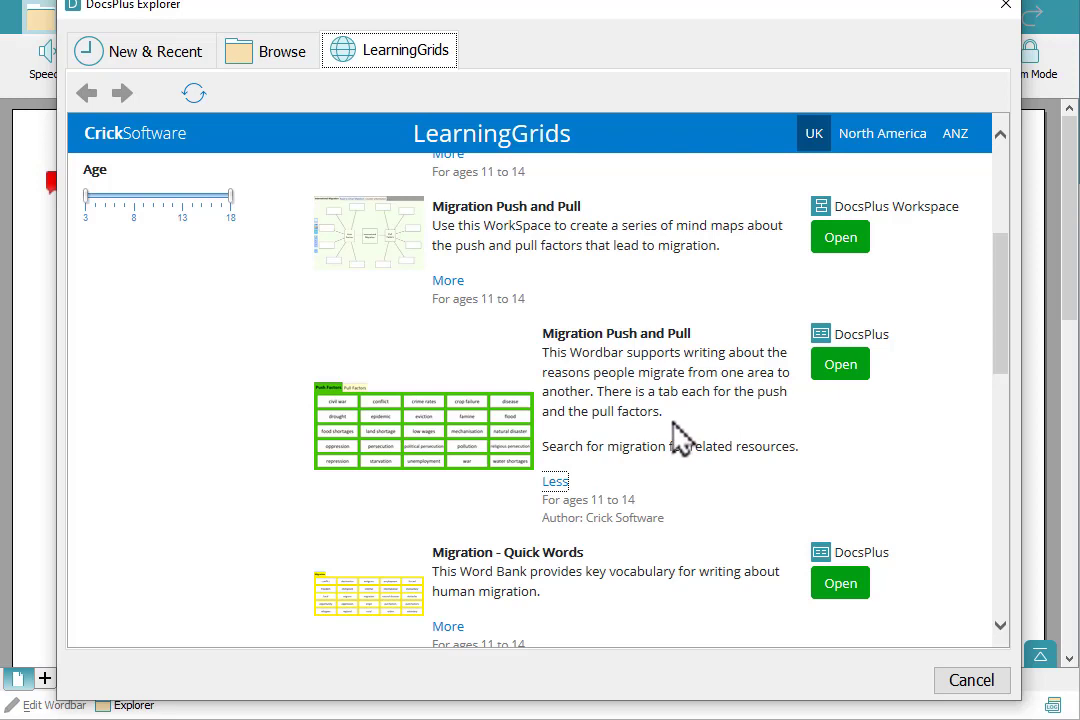
left_click(855, 364)
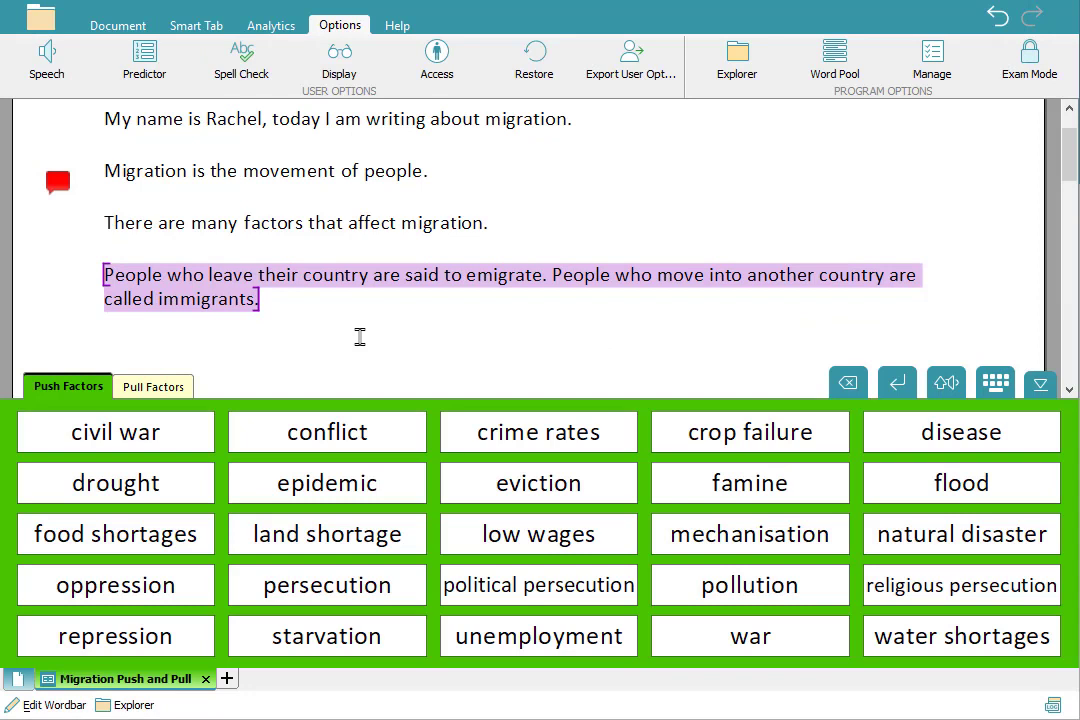
- Place the cursor in the empty last paragraph and compare the Wordbar's Push Factors and Pull Factors words
left_click(399, 345)
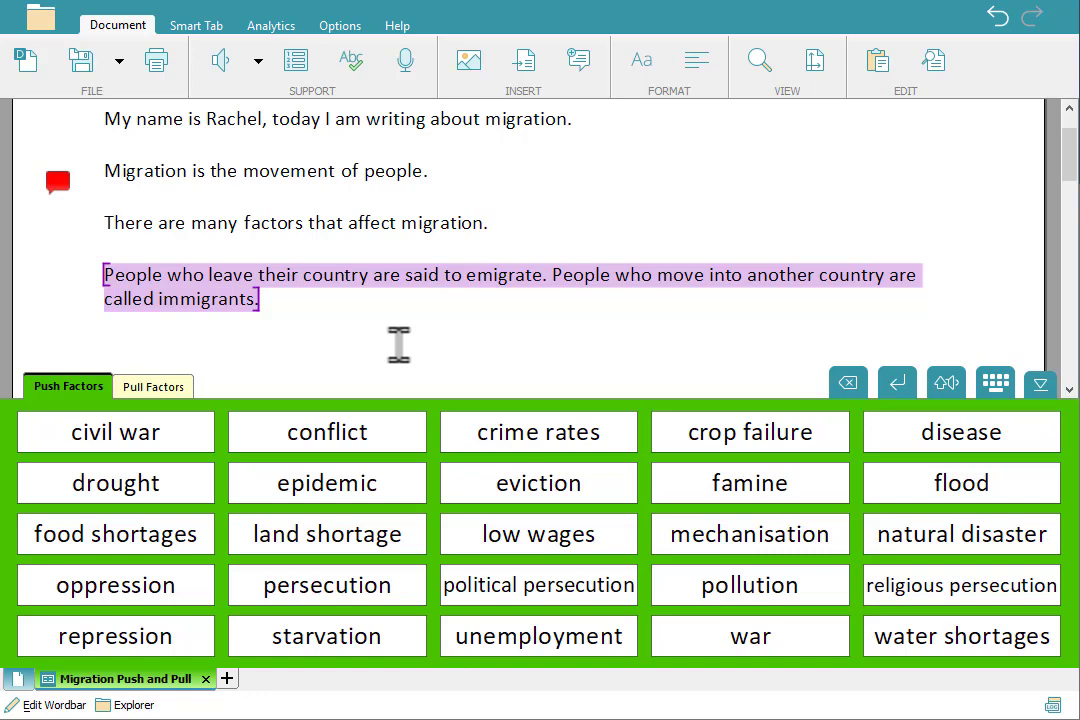
left_click(157, 396)
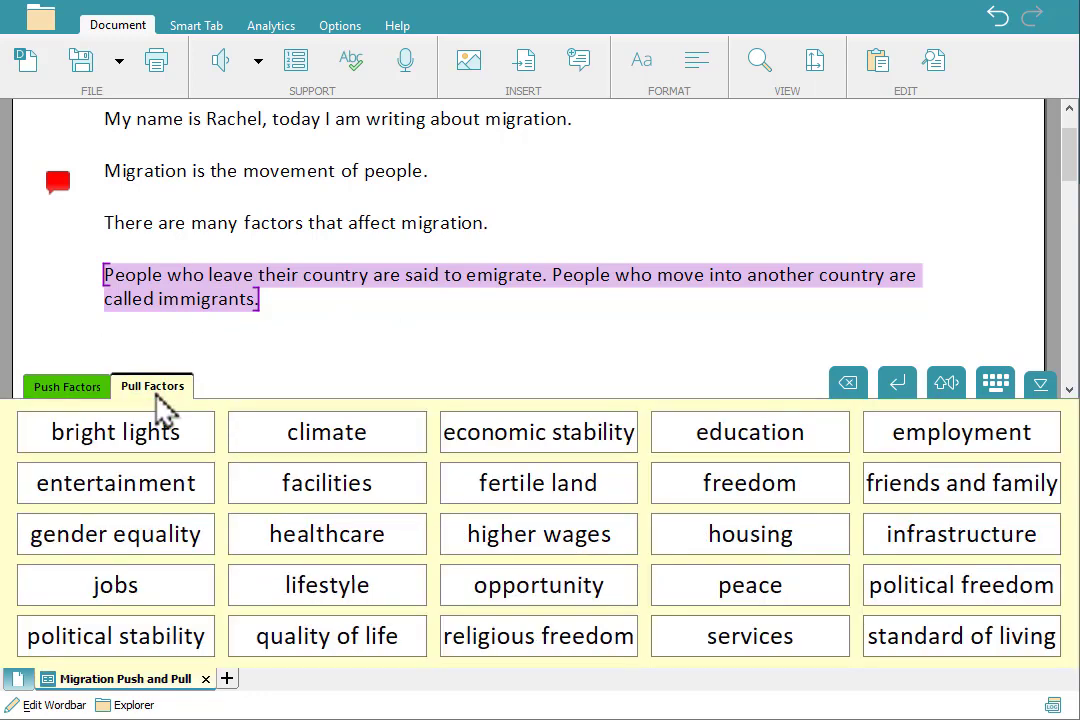
left_click(72, 394)
left_click(153, 390)
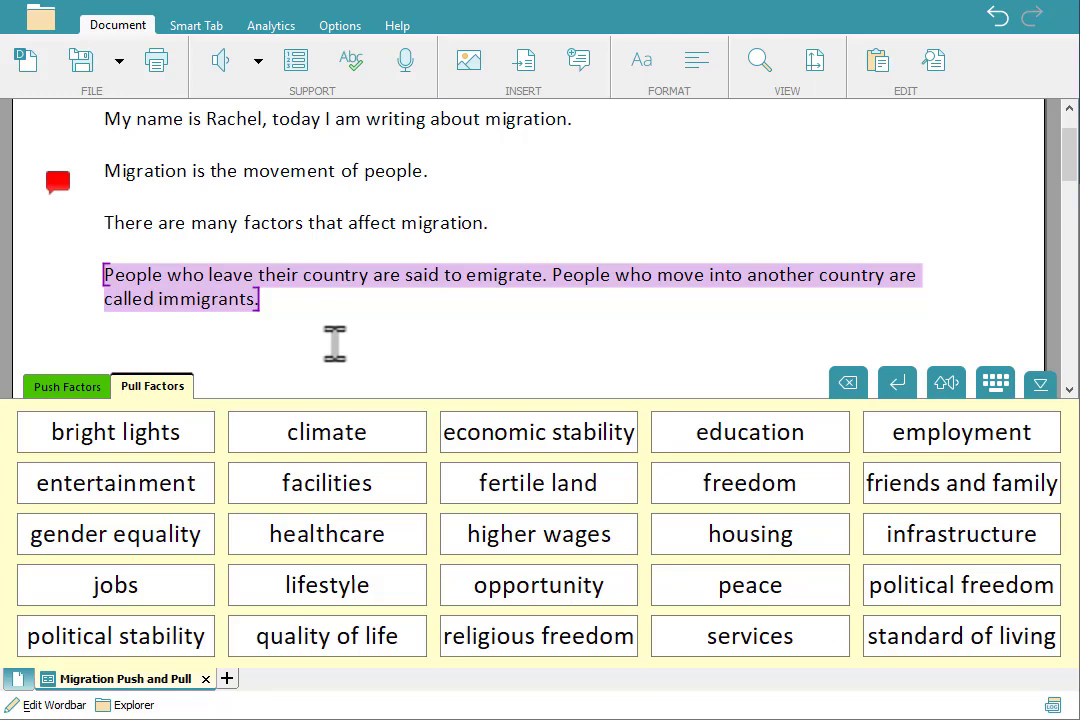
left_click(82, 392)
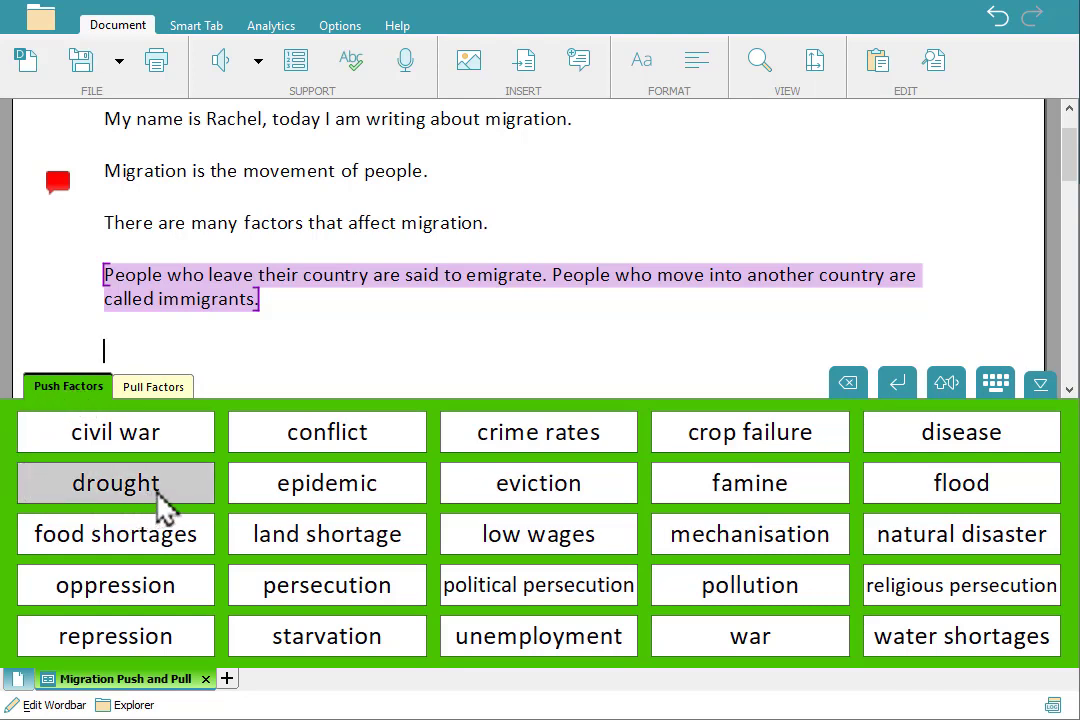
- Listen to the push factors "drought", "epidemic" and "mechanisation", and insert "drought" in the new paragraph
right_click(116, 483)
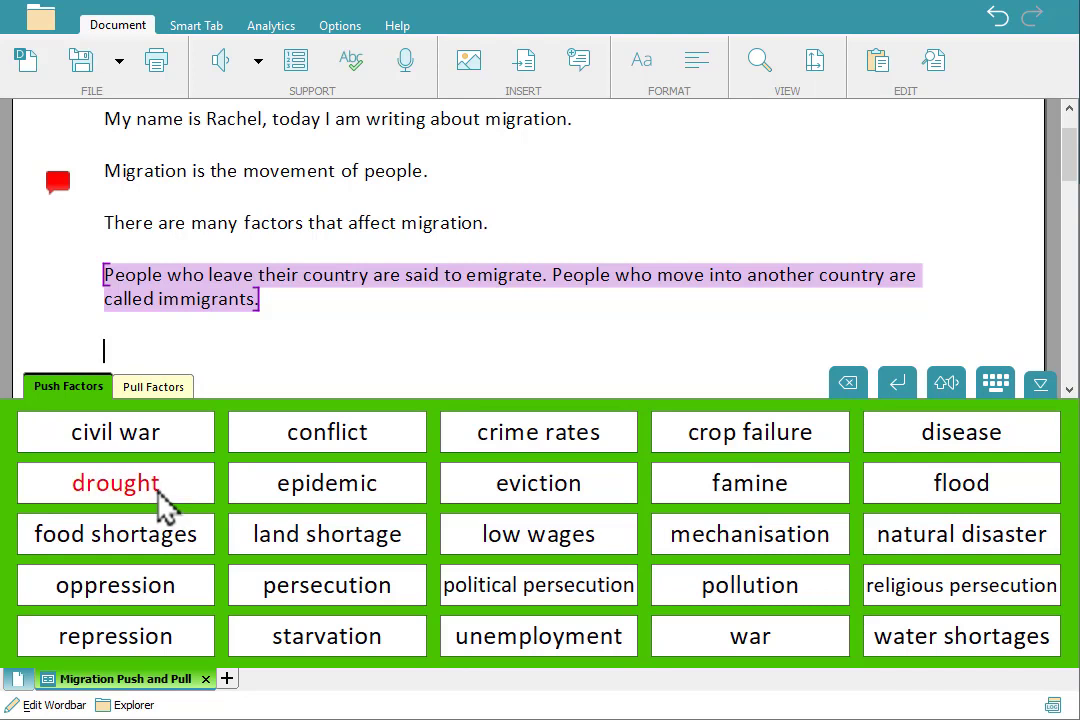
right_click(385, 486)
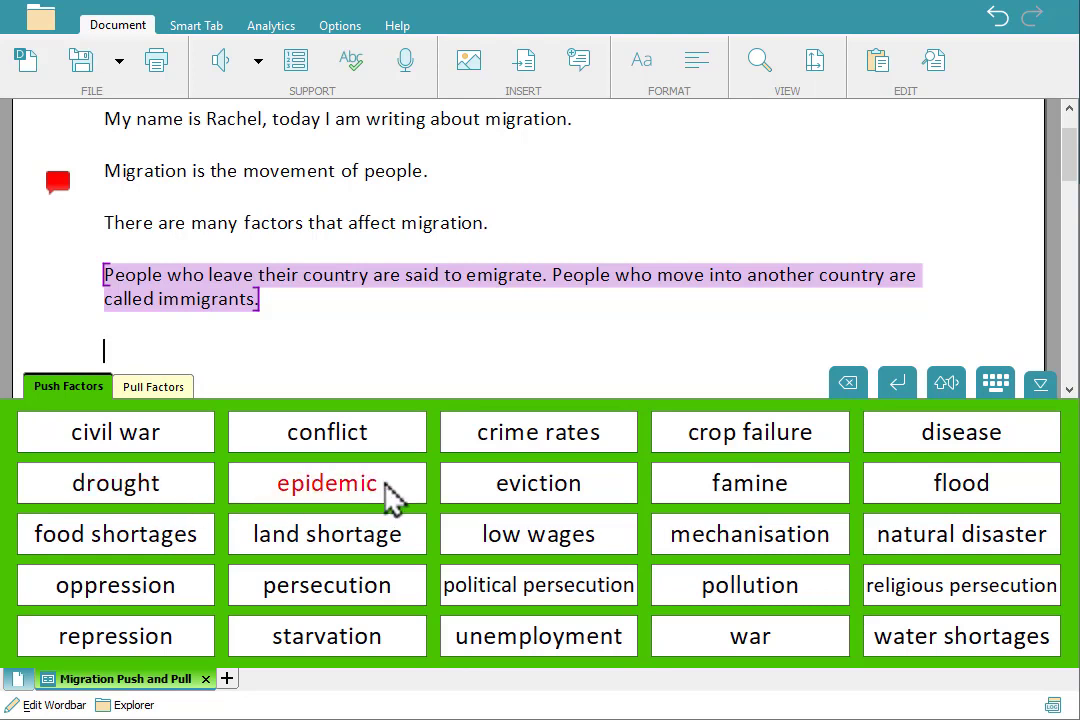
right_click(796, 537)
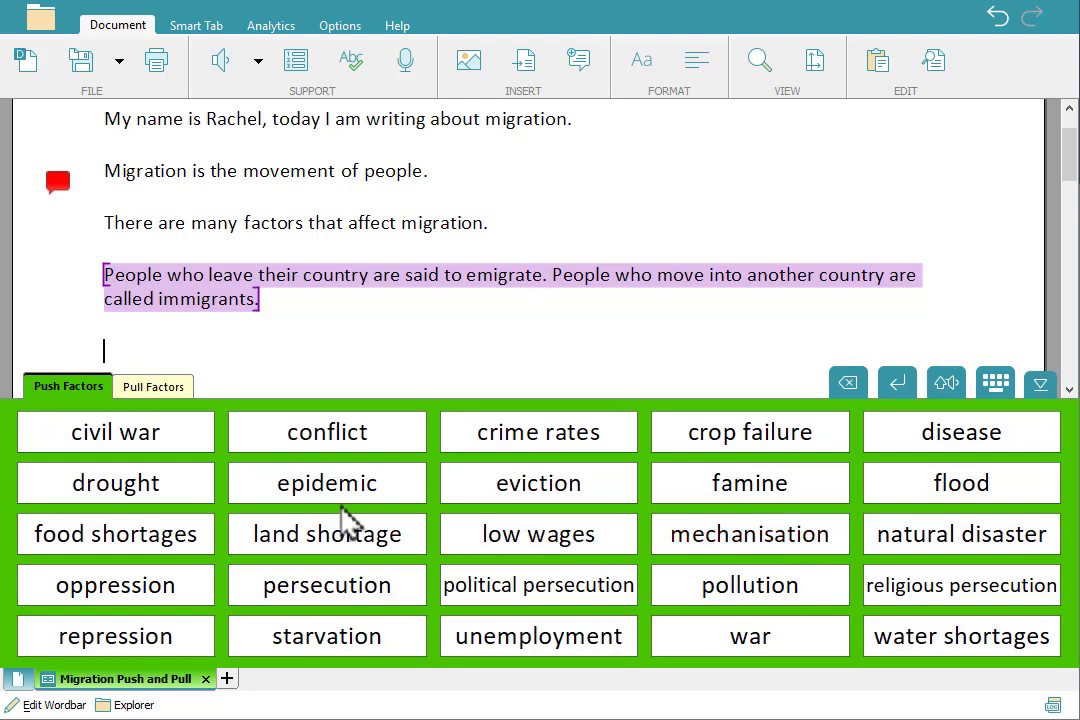
left_click(160, 500)
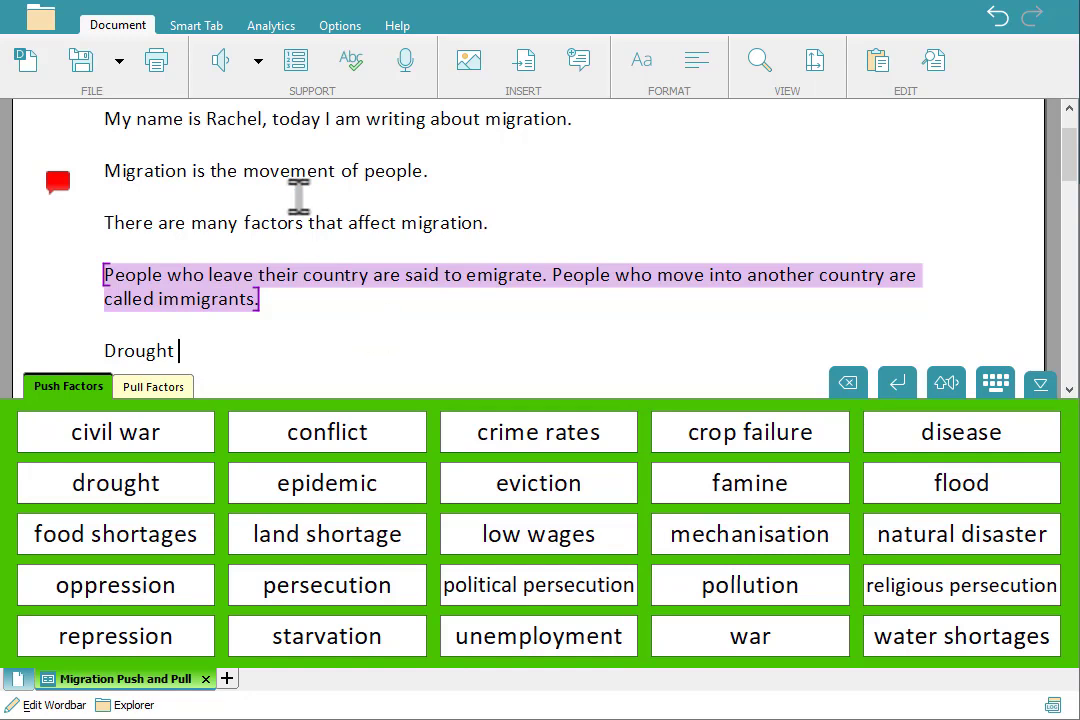
- Open the Migration Push and Pull Wordbar for editing and examine the word list of its Push Factors grid
left_click(212, 27)
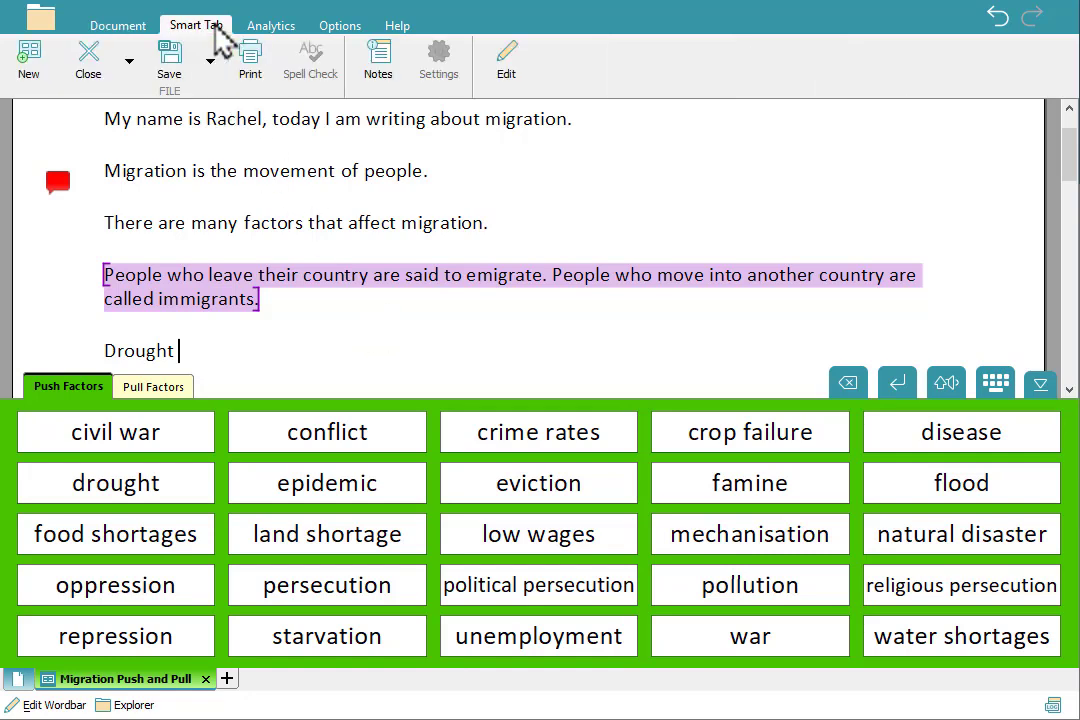
left_click(506, 62)
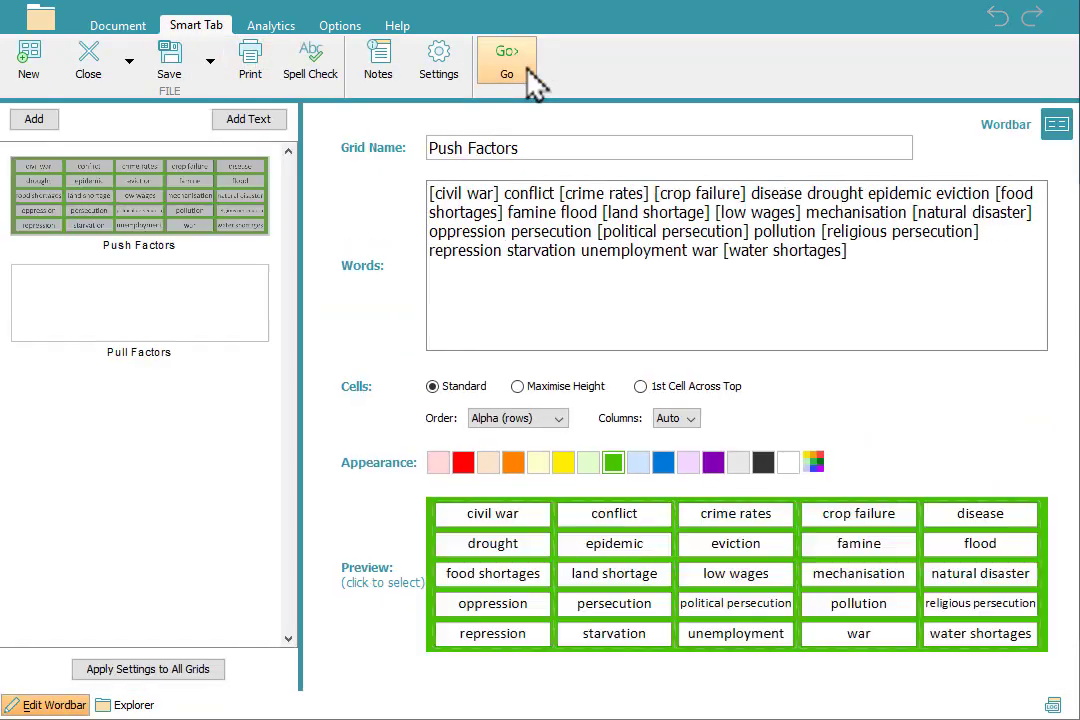
left_click_drag(887, 262, 350, 181)
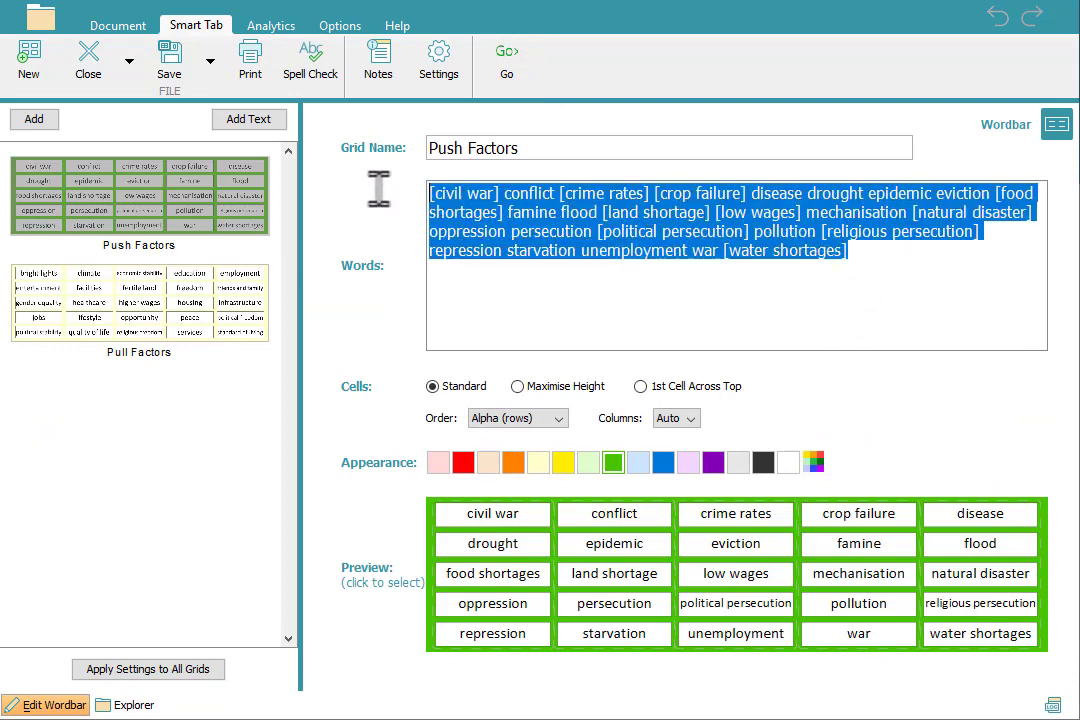
left_click(887, 263)
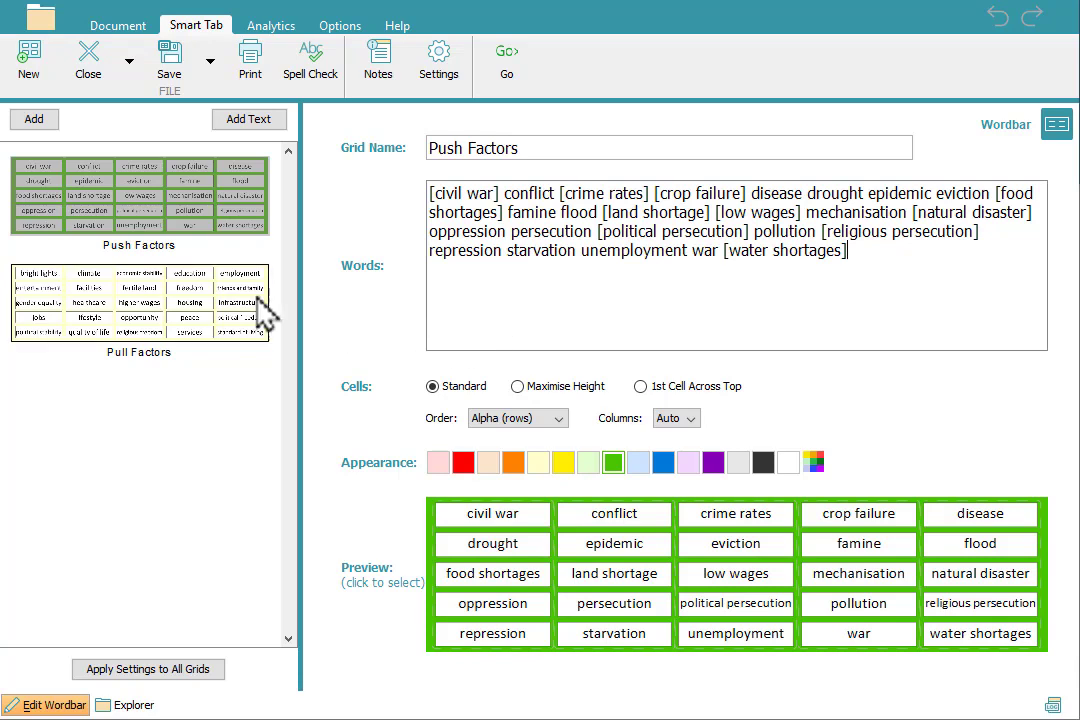
- Compare the Pull Factors and Push Factors grid settings, and return from Wordbar editing to the document
left_click(212, 325)
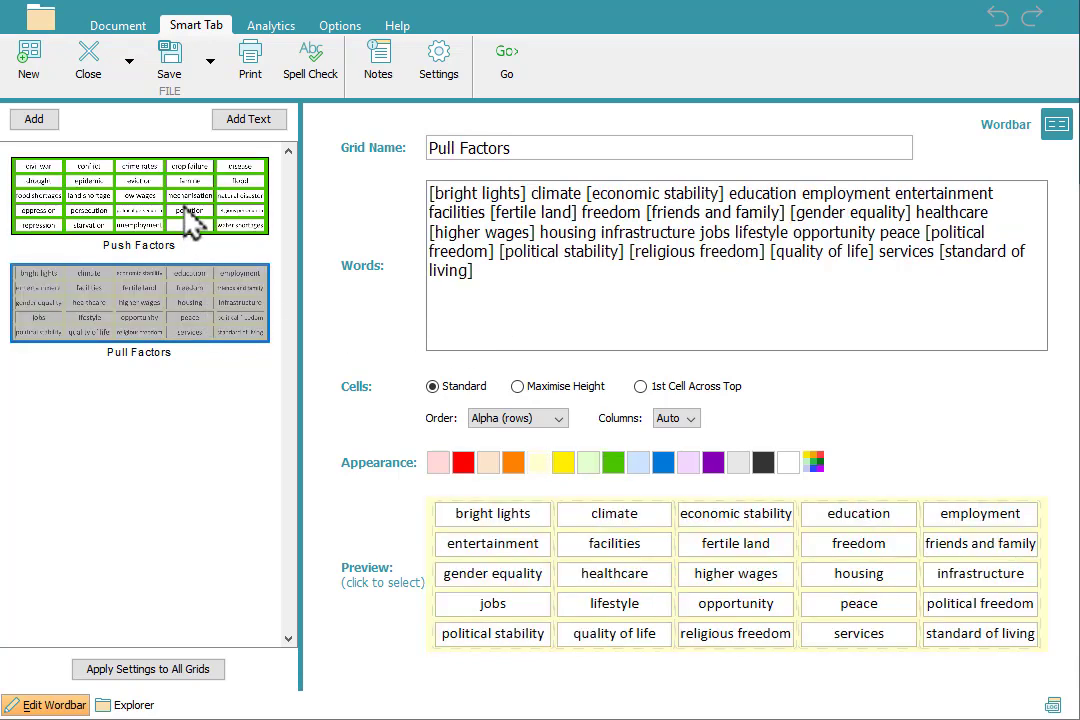
left_click(185, 208)
left_click(200, 292)
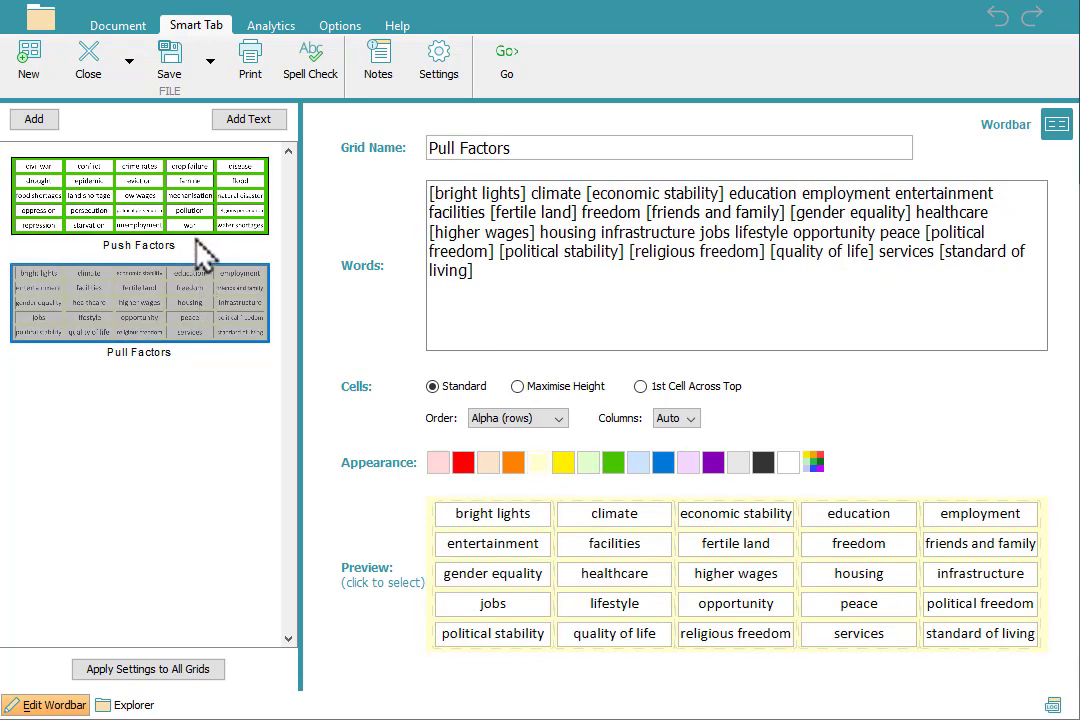
left_click(199, 230)
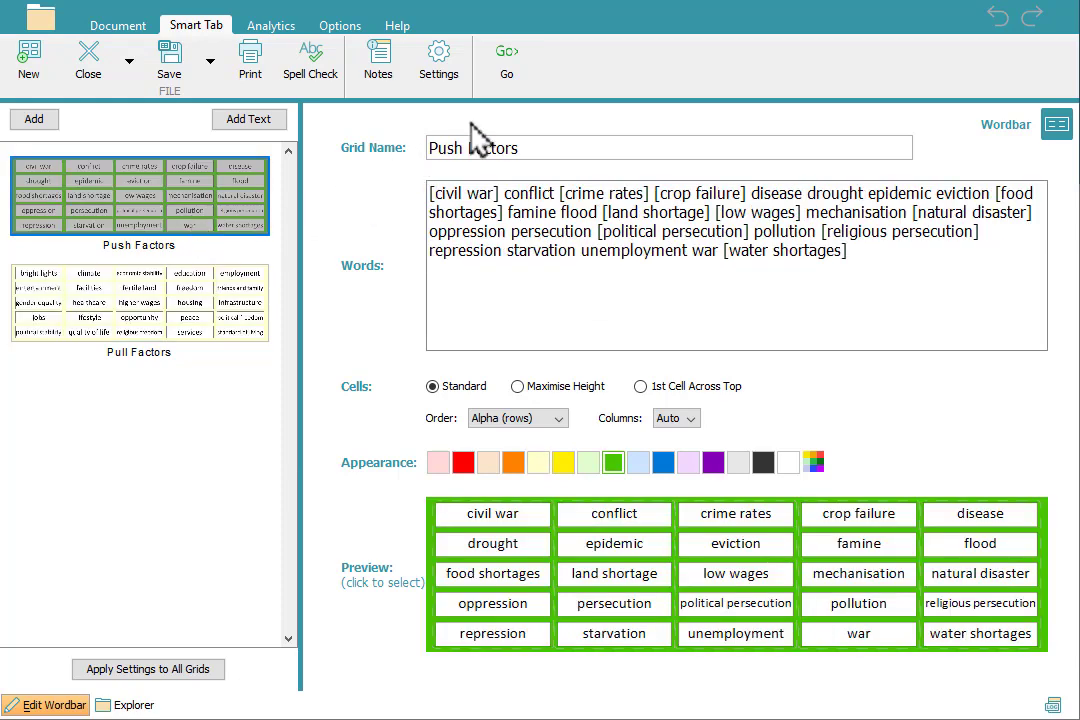
left_click(510, 78)
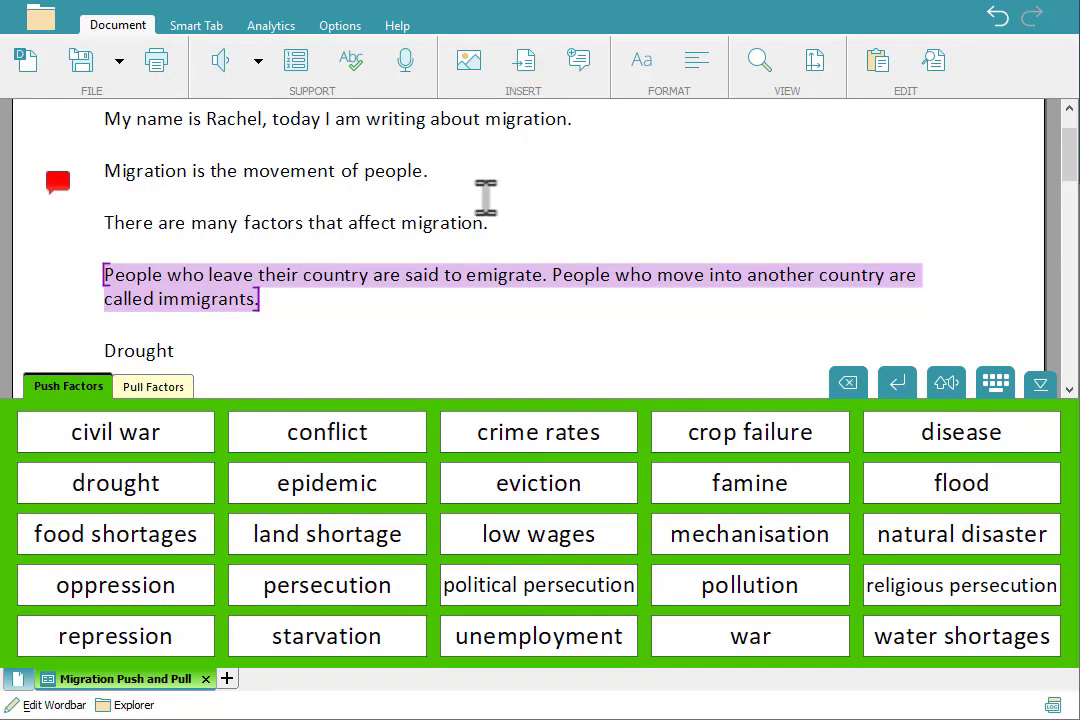
- Find the Migration Push and Pull WorkSpace among the LearningGrids Population resources and open it
left_click(212, 32)
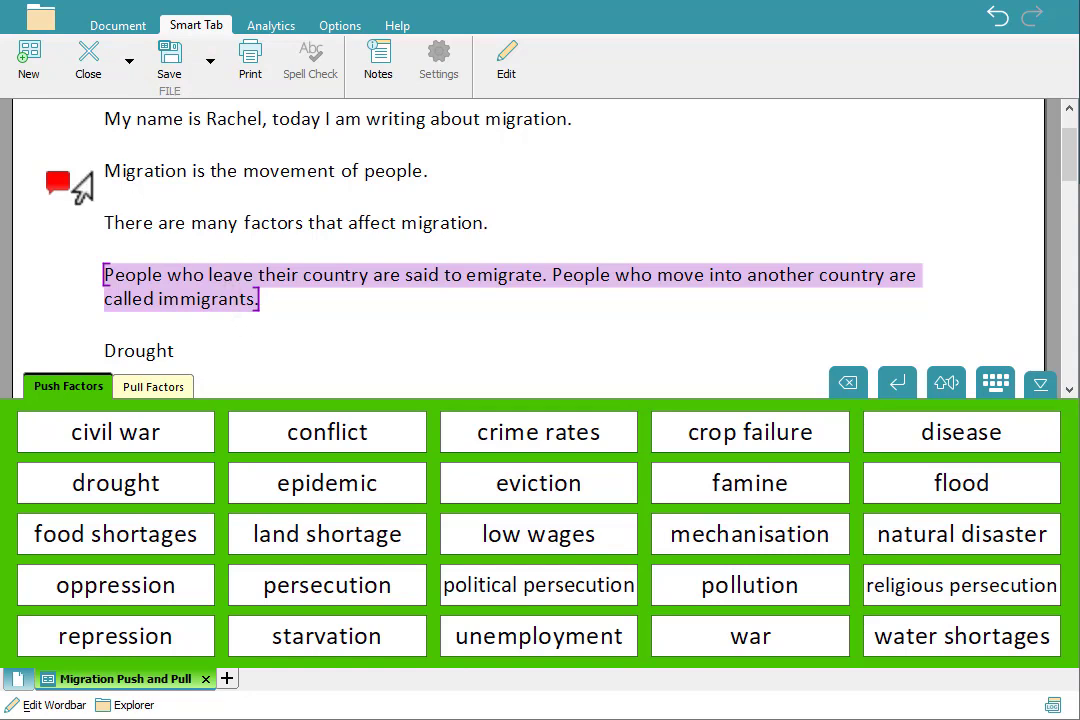
left_click(42, 24)
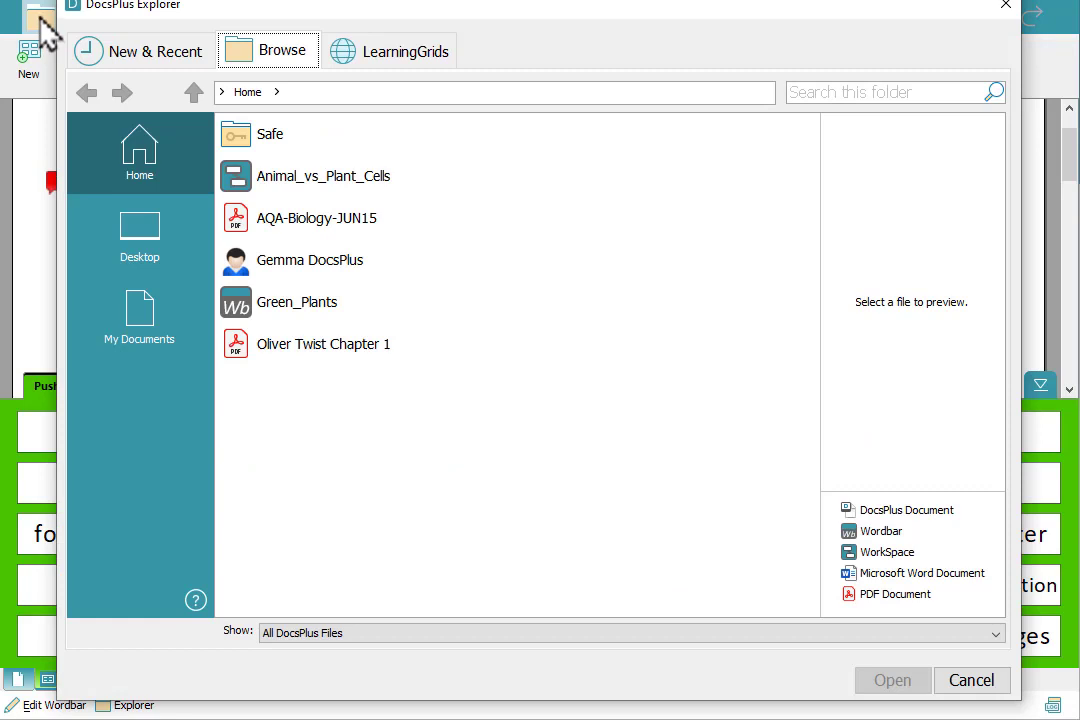
left_click(443, 78)
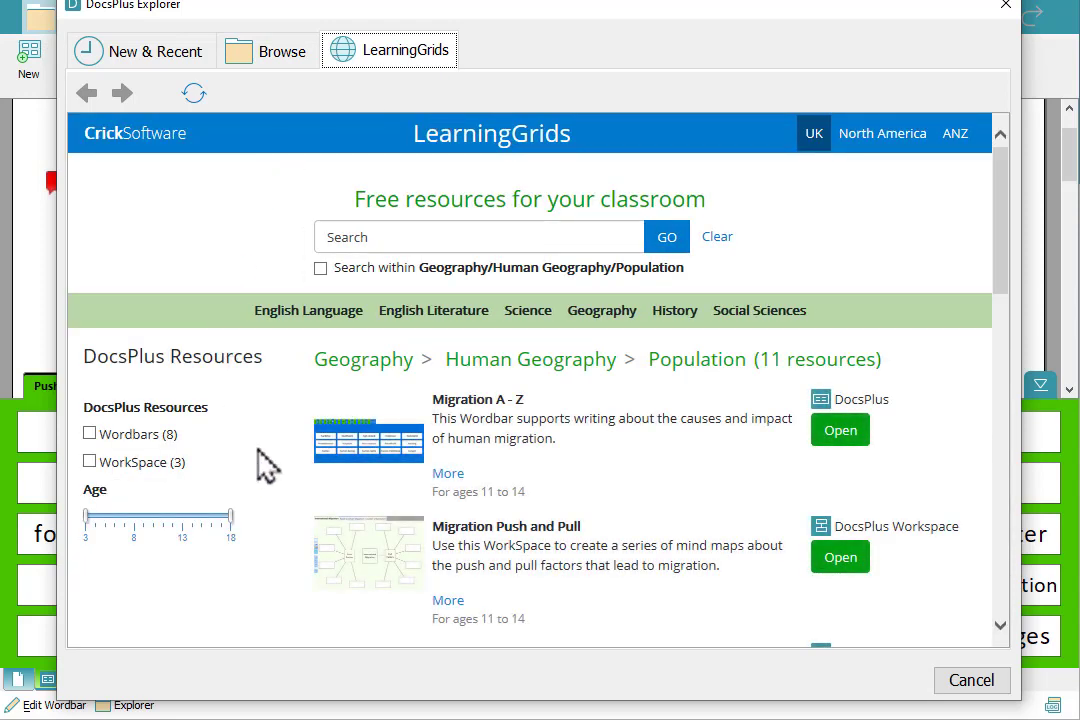
scroll(253, 470, "down", 2)
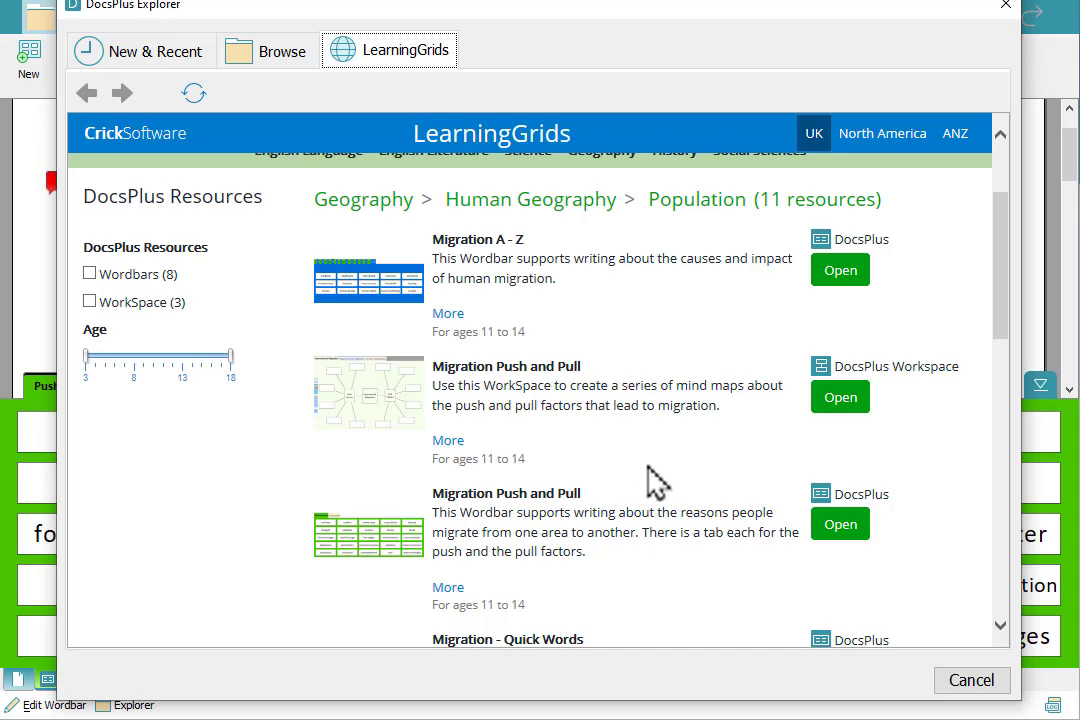
left_click(852, 405)
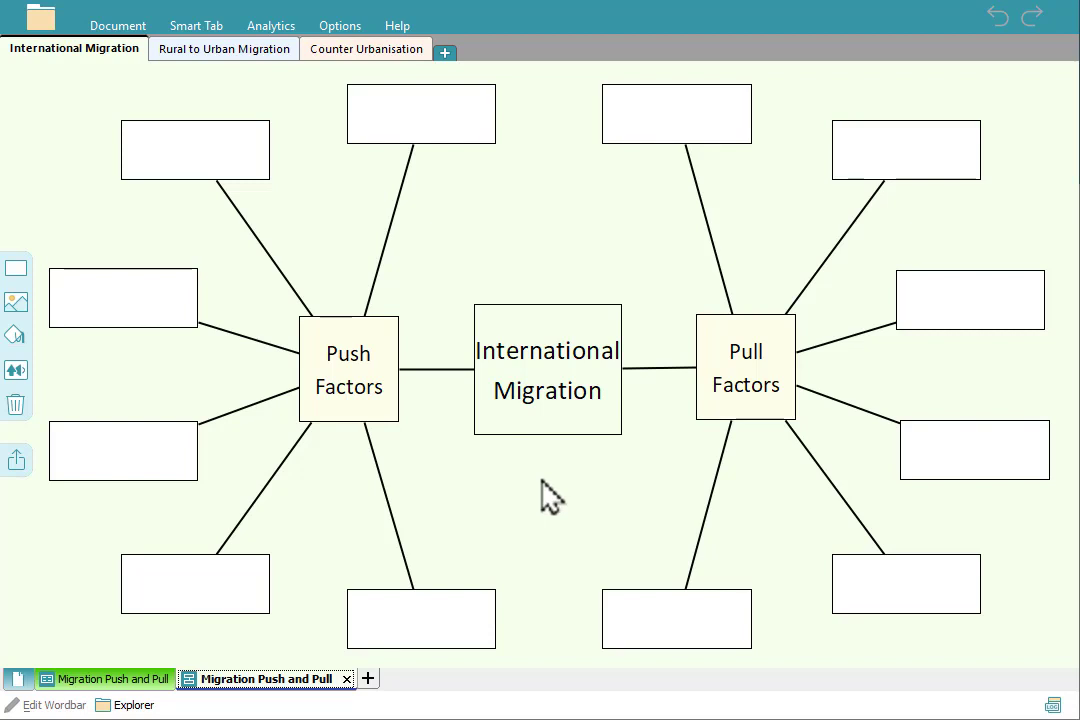
- Examine the International Migration, Push Factors and Pull Factors cells of the mind map, leaving none selected
left_click(594, 315)
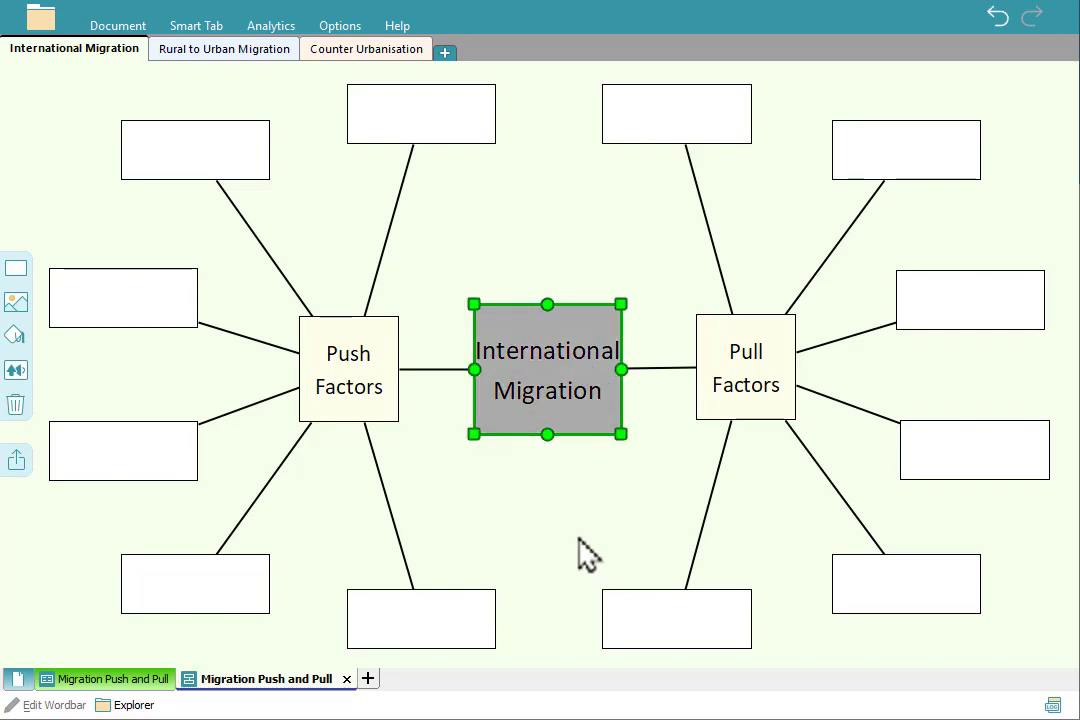
left_click(377, 410)
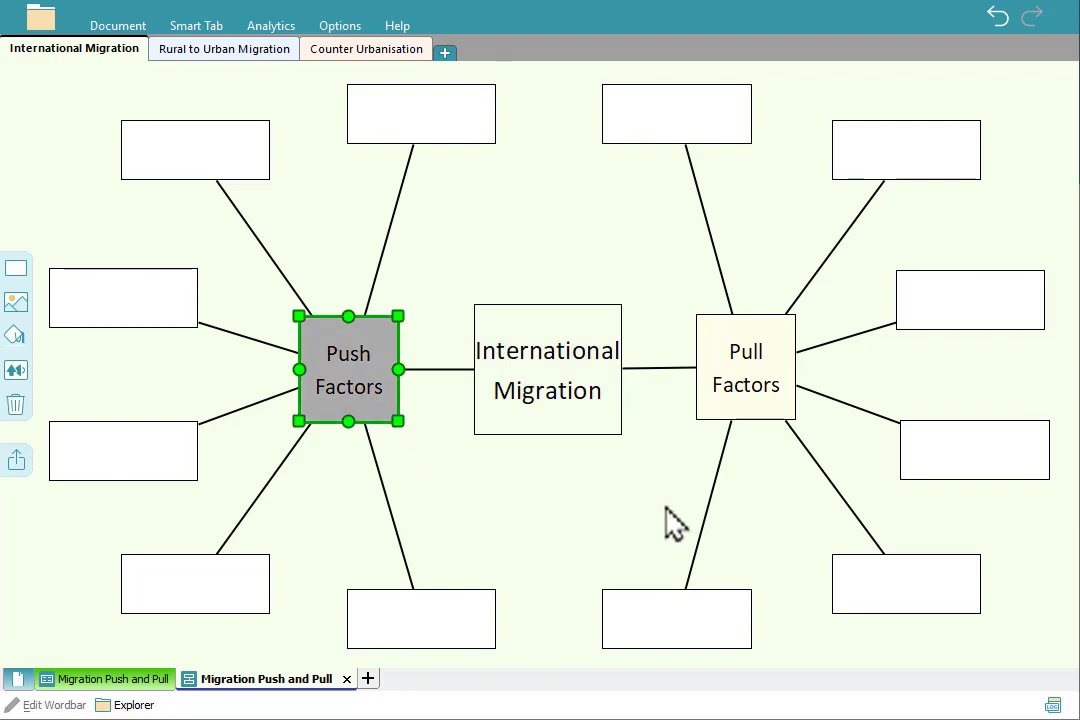
left_click(743, 415)
left_click(500, 550)
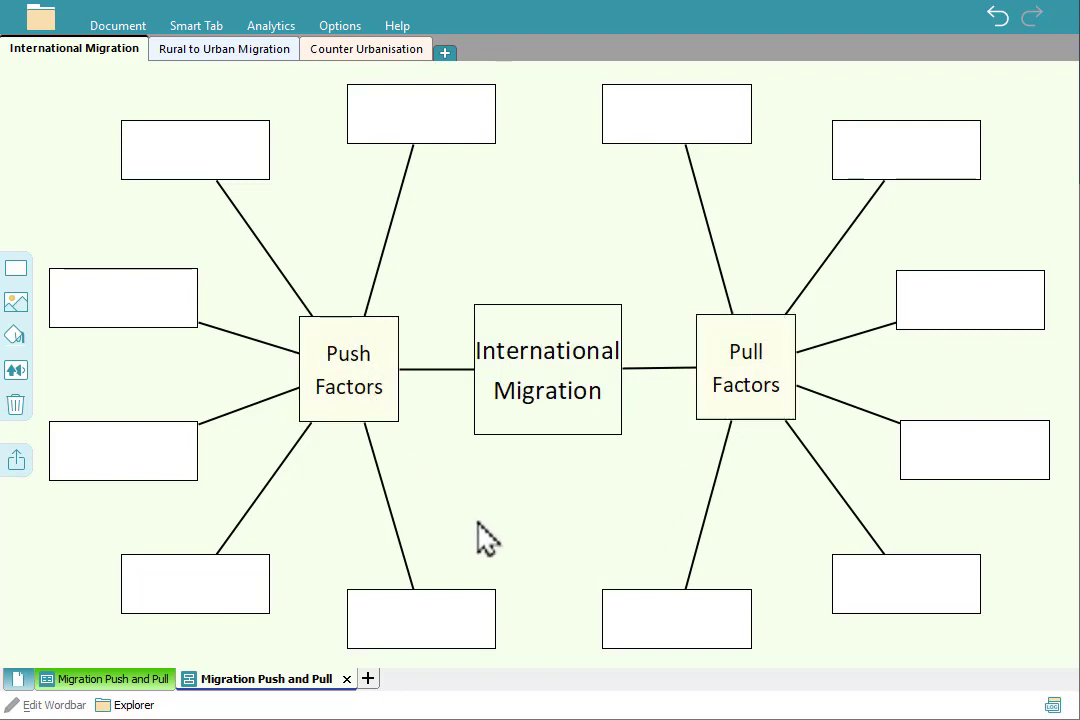